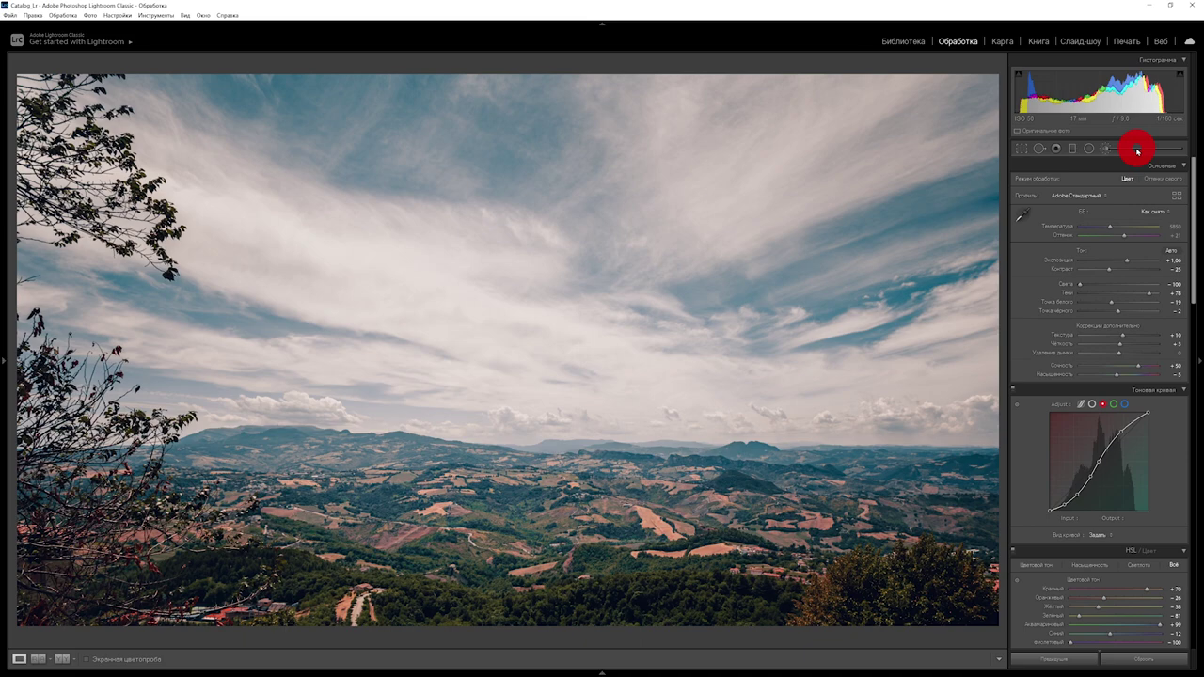
Step: Pick the Graduated Filter tool and show its Effect preset list (Temperature, Exposure, Skintone_Orange 25)
left_click(1073, 147)
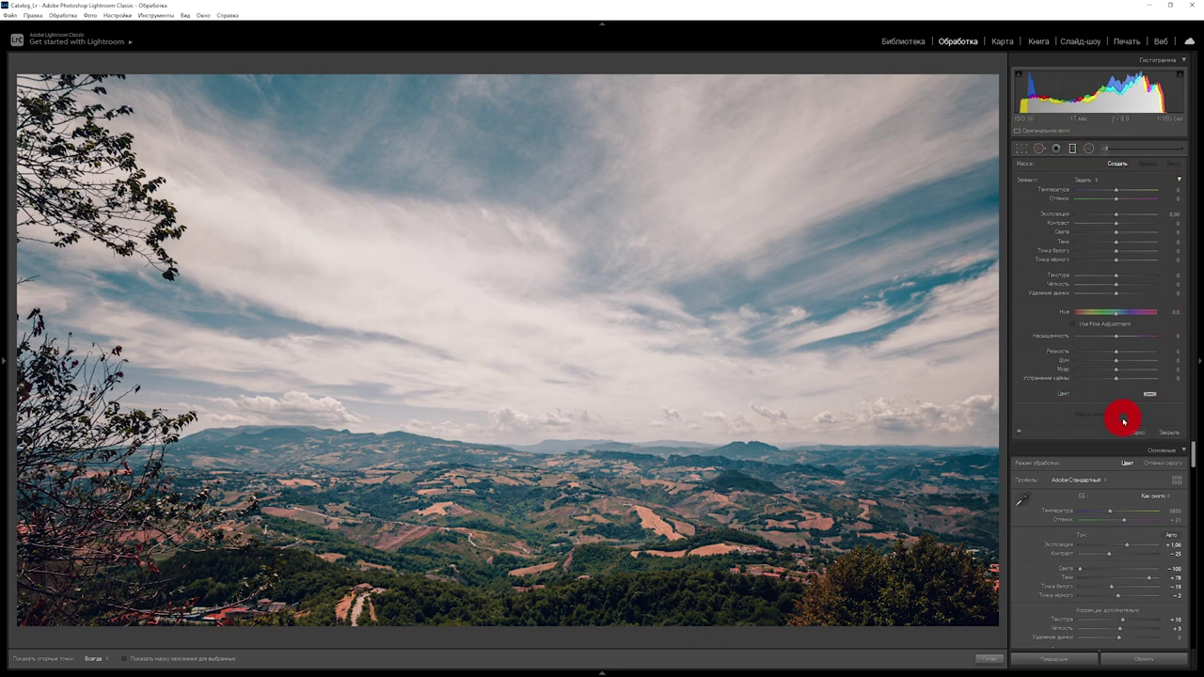
left_click(1097, 182)
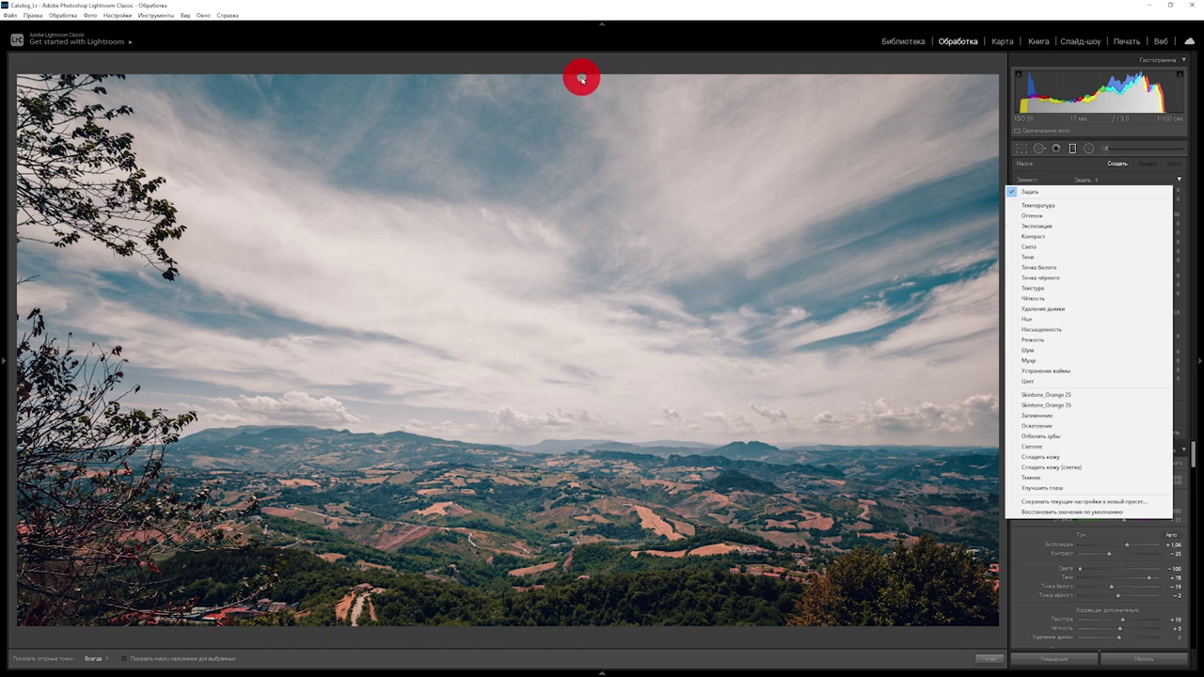
Step: Dismiss the preset list and draw a graduated filter from the top of the sky toward the horizon
left_click(582, 79)
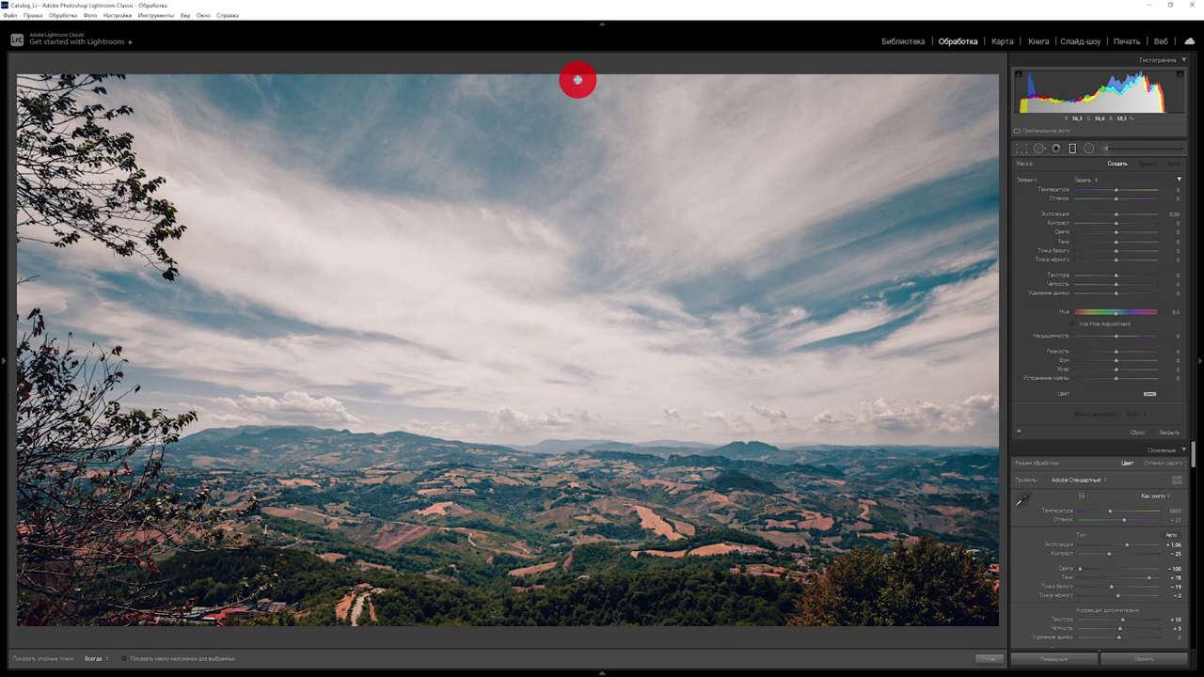
left_click_drag(577, 79, 556, 182)
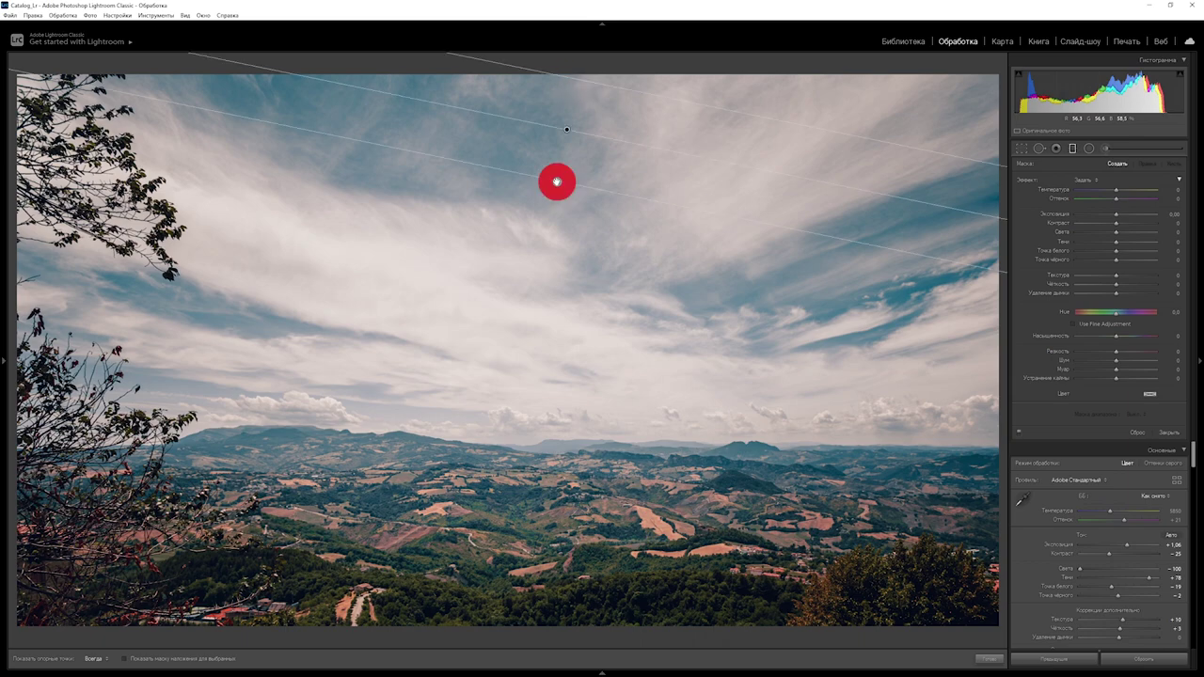
left_click_drag(557, 181, 525, 382)
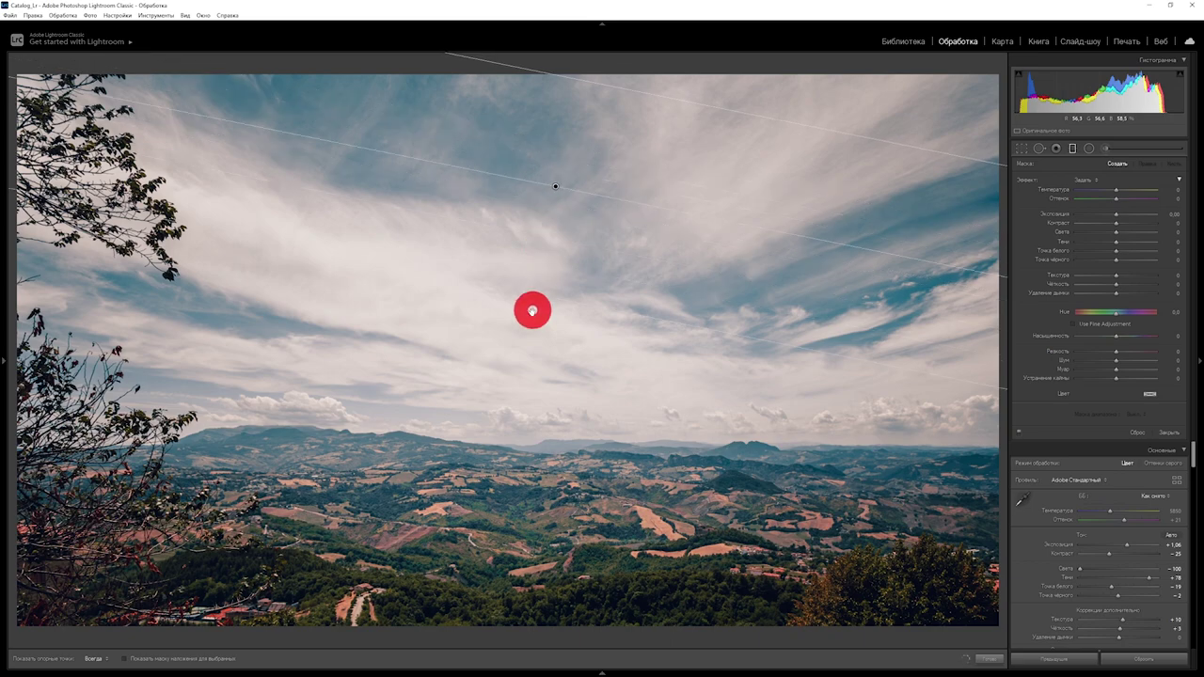
mouse_move(525, 381)
left_mouse_down()
mouse_move(524, 302)
mouse_move(508, 457)
mouse_move(535, 469)
left_mouse_up()
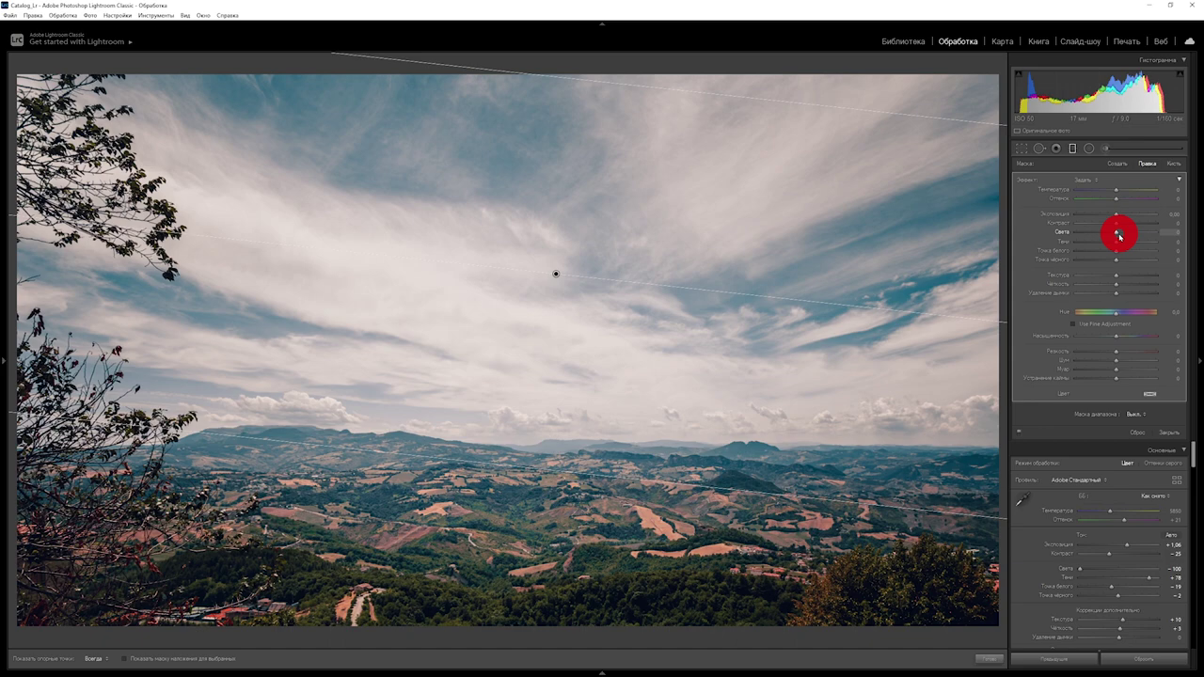
Step: Set the sky filter to Exposure -0.47 and Highlights -100, resetting its Temperature
left_click_drag(1117, 215, 1111, 216)
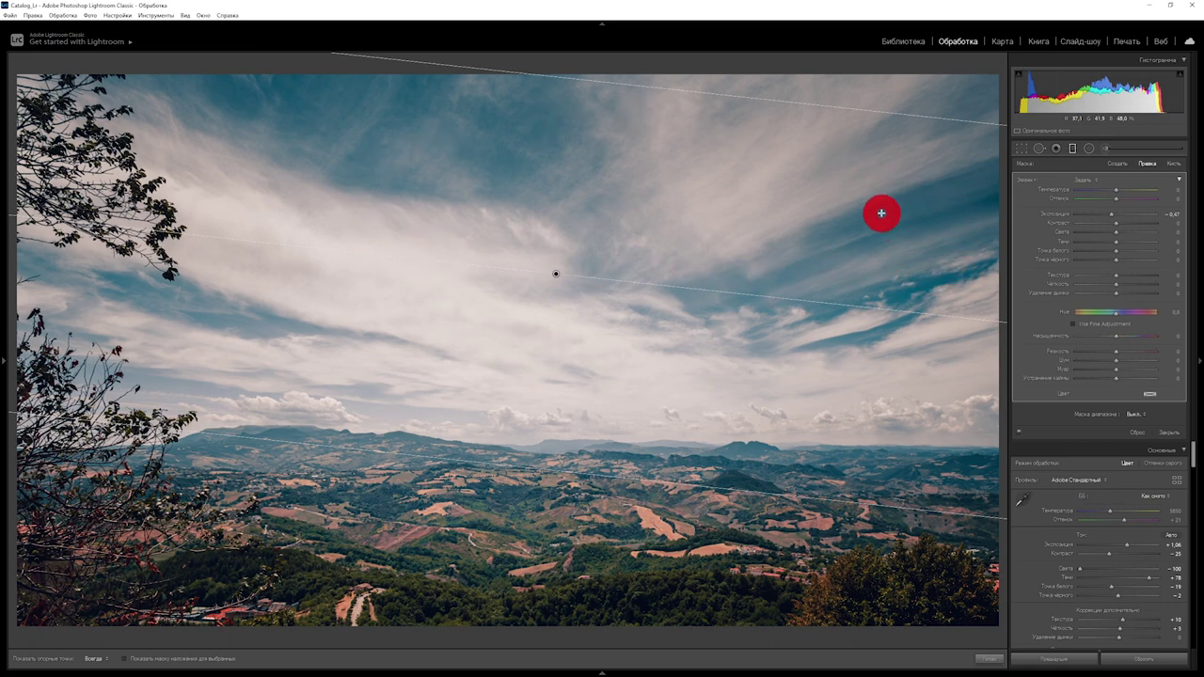
left_click_drag(1117, 231, 1003, 237)
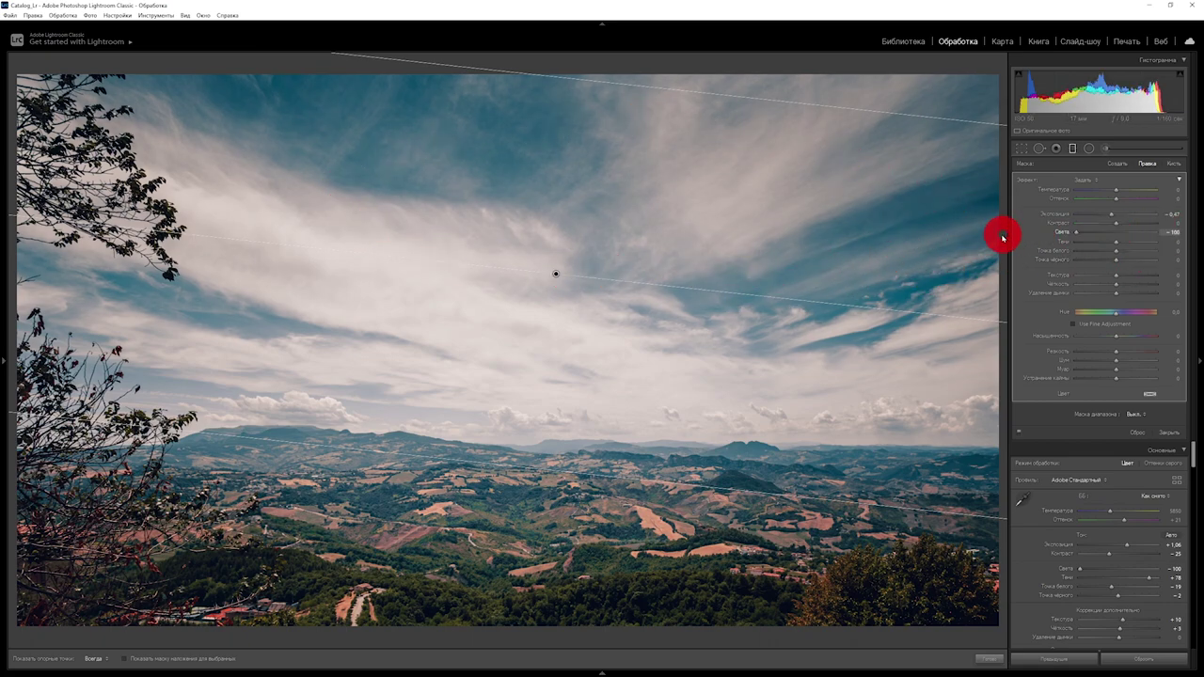
left_click_drag(1121, 189, 1107, 192)
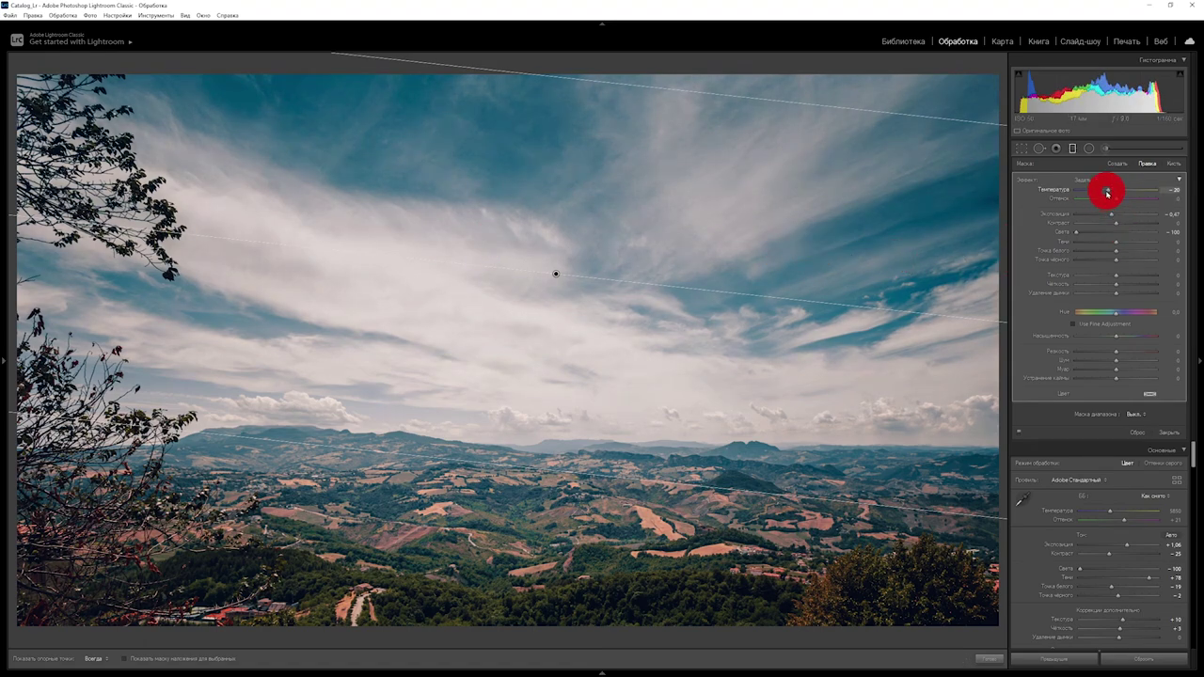
double_click(1107, 191)
Step: Reposition the filter over the sky and limit it with a Luminance range mask
left_click_drag(655, 323, 659, 326)
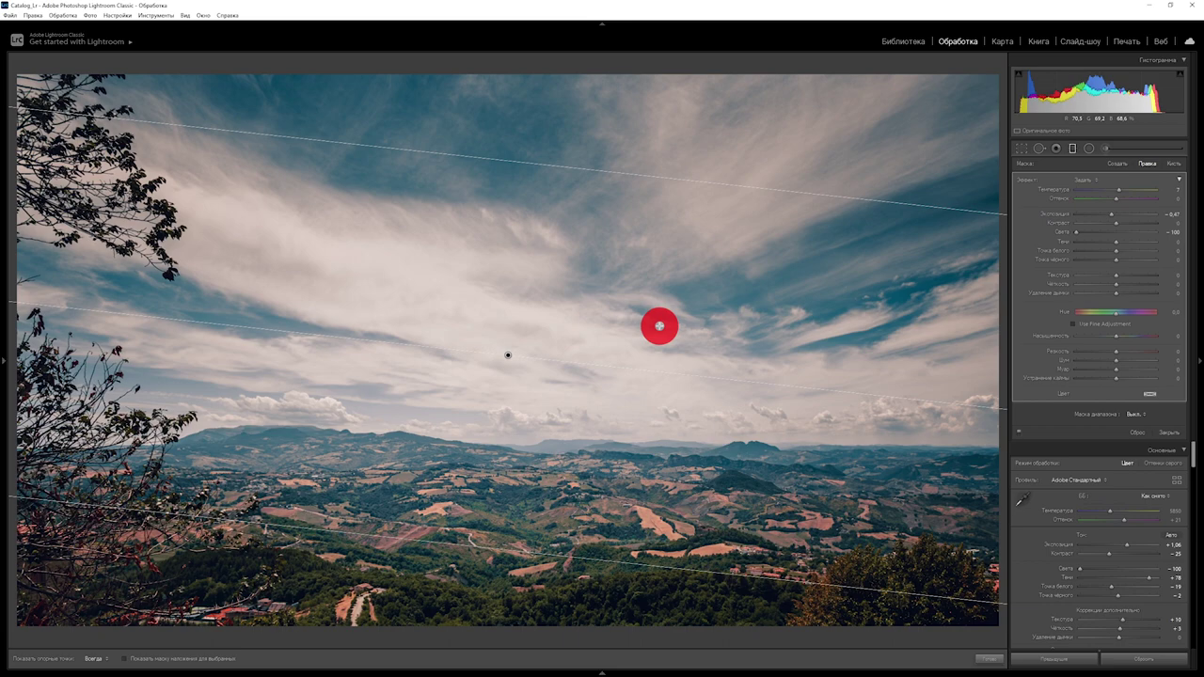
left_click(1148, 414)
left_click(1117, 446)
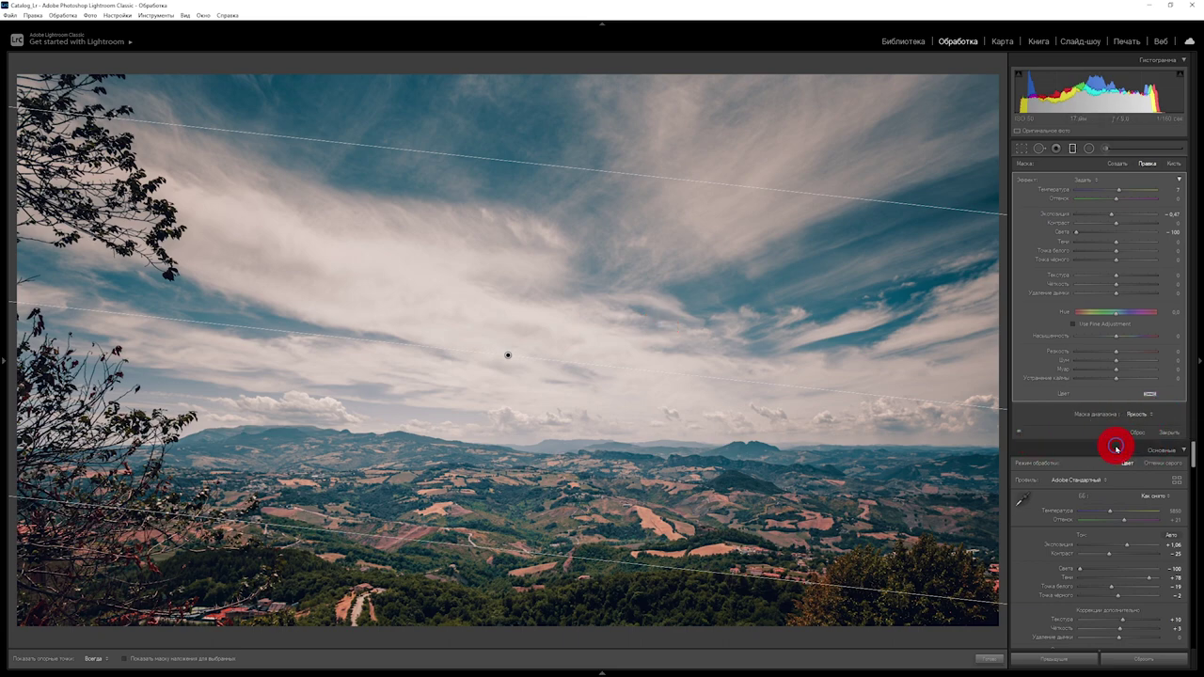
Step: With the luminance mask overlay visible, tune the Range sliders, trimming the top to 99
left_click(1068, 430)
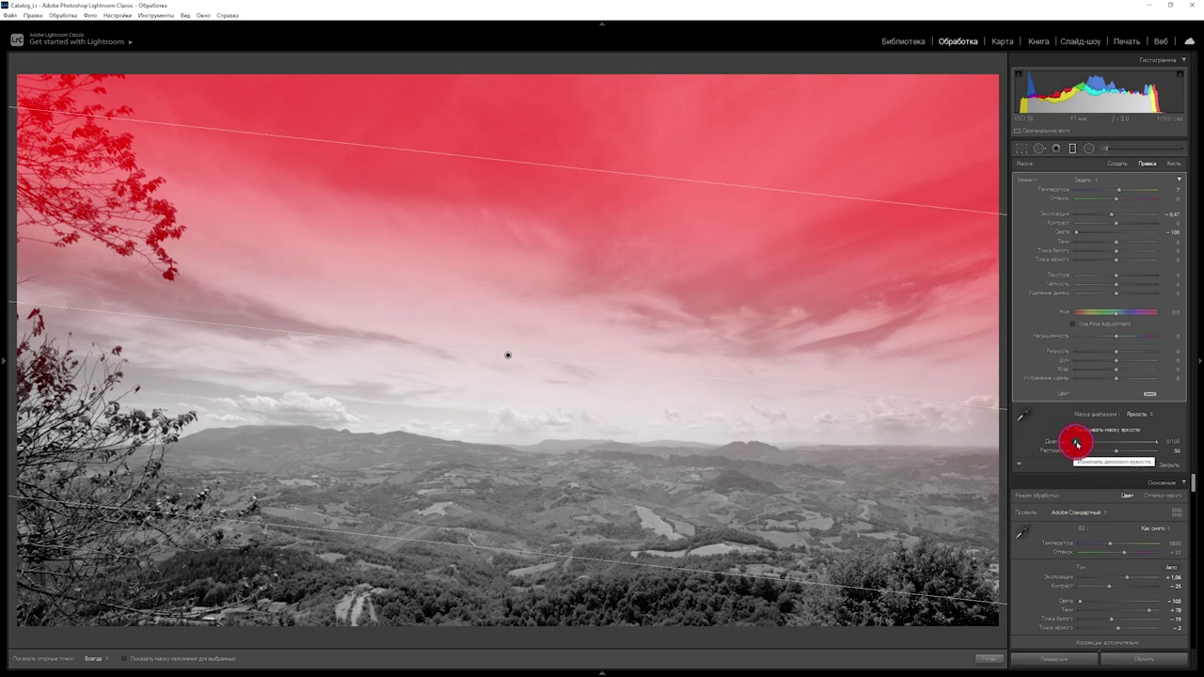
left_click_drag(1074, 445, 1086, 442)
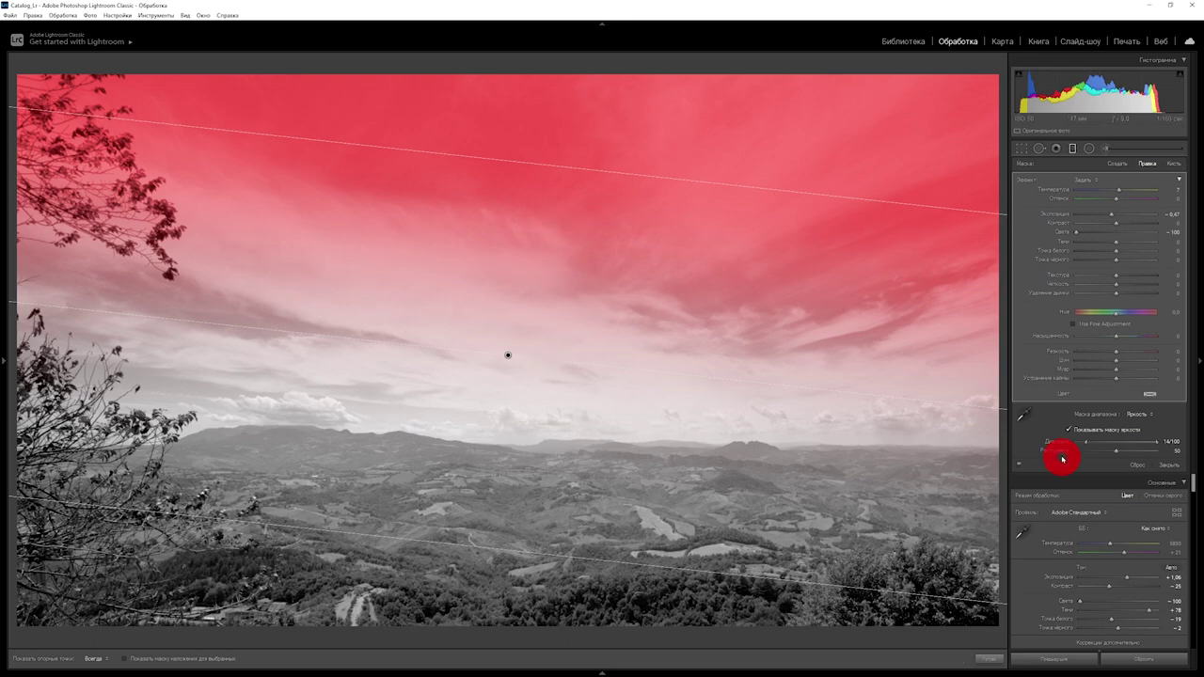
left_click_drag(1157, 443, 1151, 442)
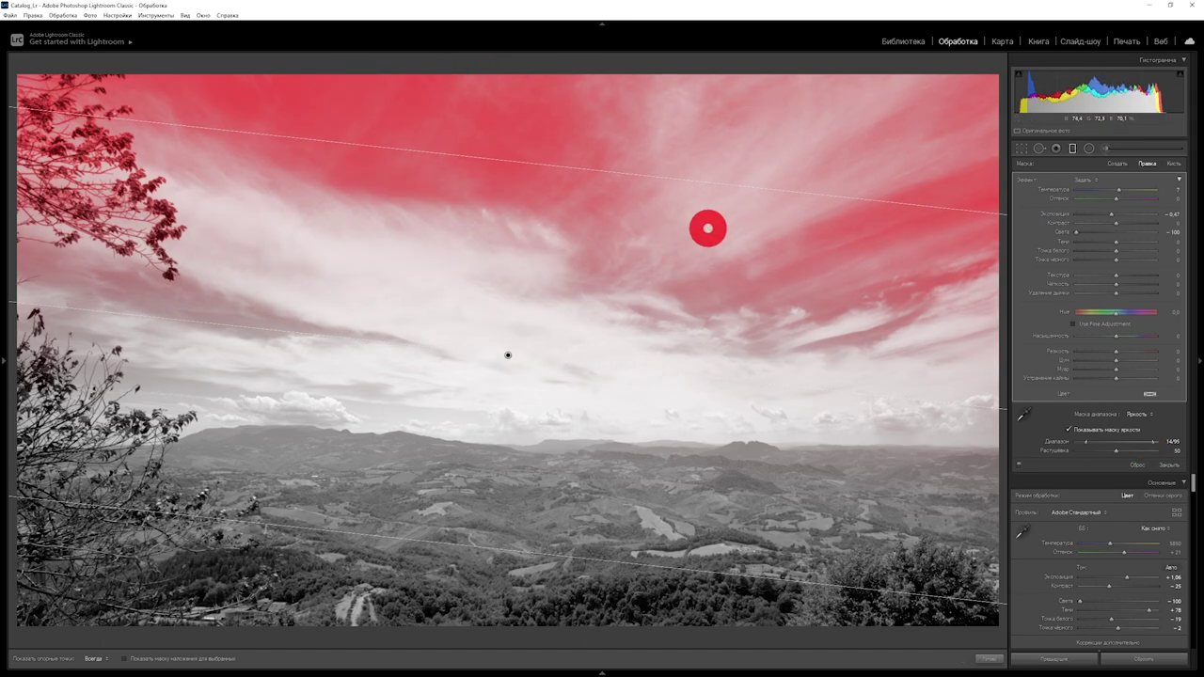
left_click_drag(1153, 443, 1155, 442)
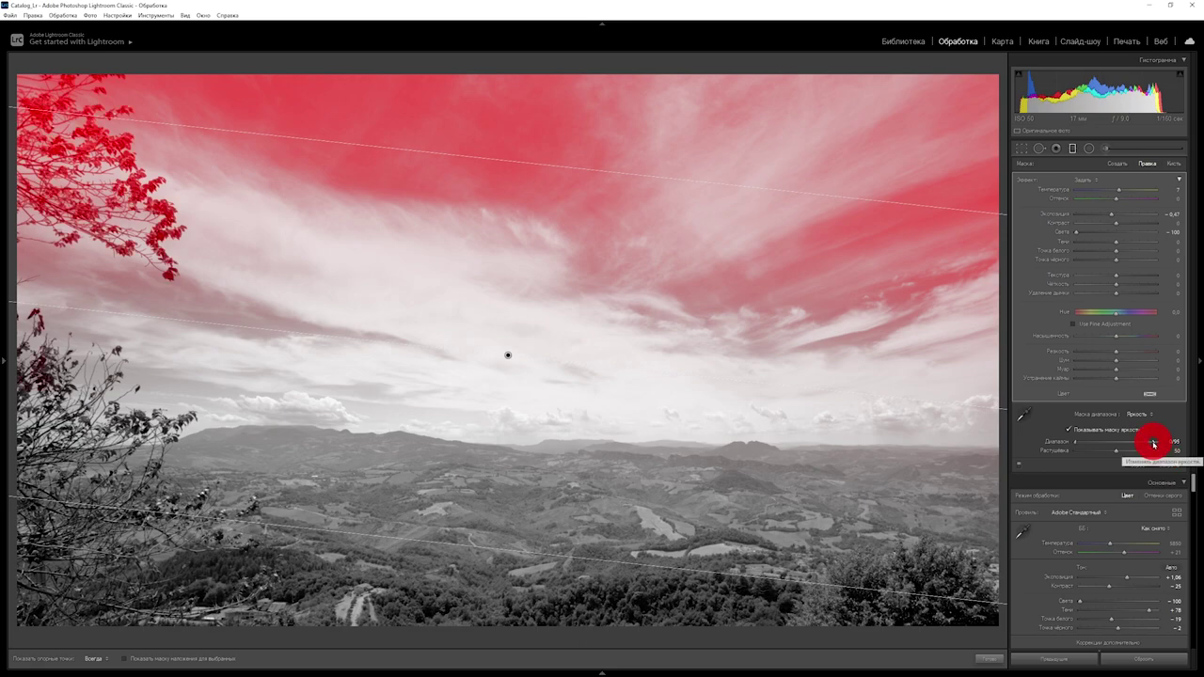
mouse_move(1068, 430)
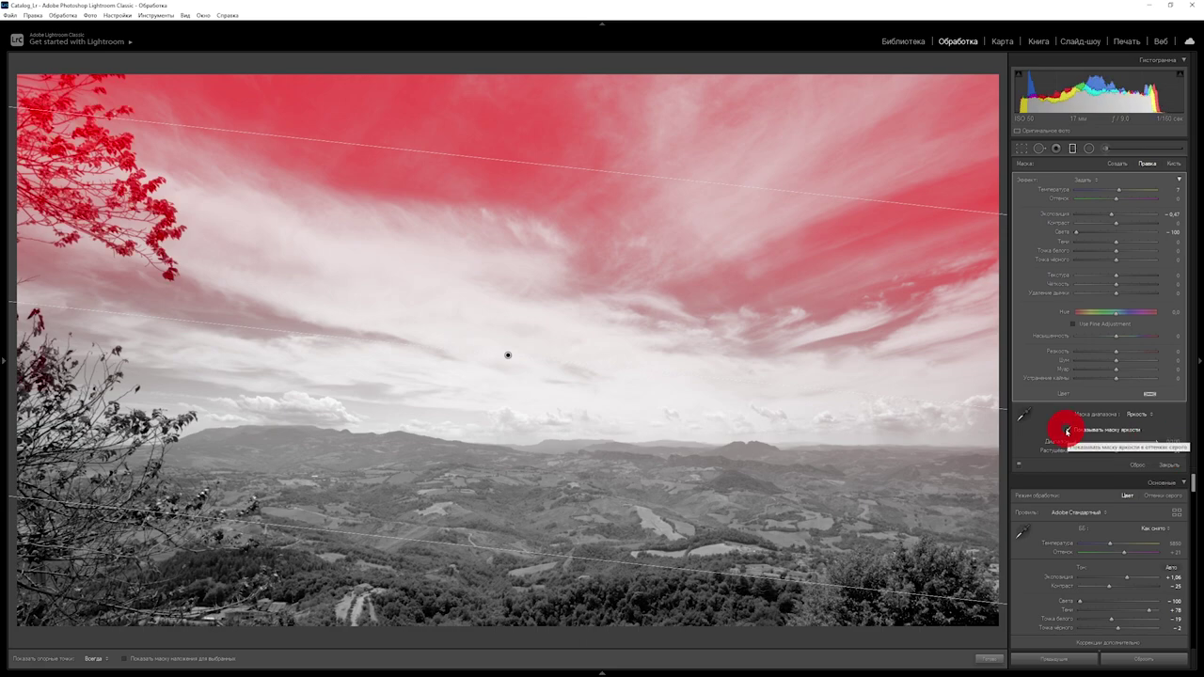
Step: Hide the overlay, deepen the filter's exposure to -0.75, and move the gradient lower
left_click(1066, 430)
left_click_drag(1114, 216, 1109, 216)
left_click_drag(508, 355, 497, 404)
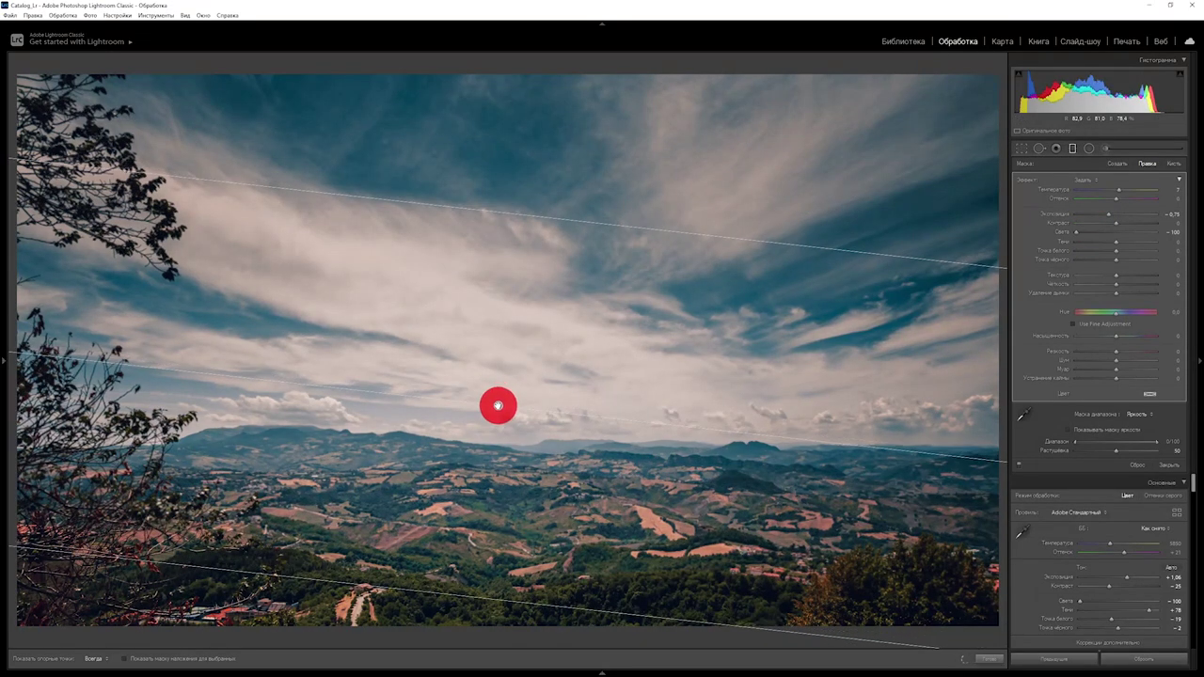
Step: Rotate the sky filter to a steeper angle rising to the right, keeping its luminance range mask
left_click_drag(497, 404, 498, 404)
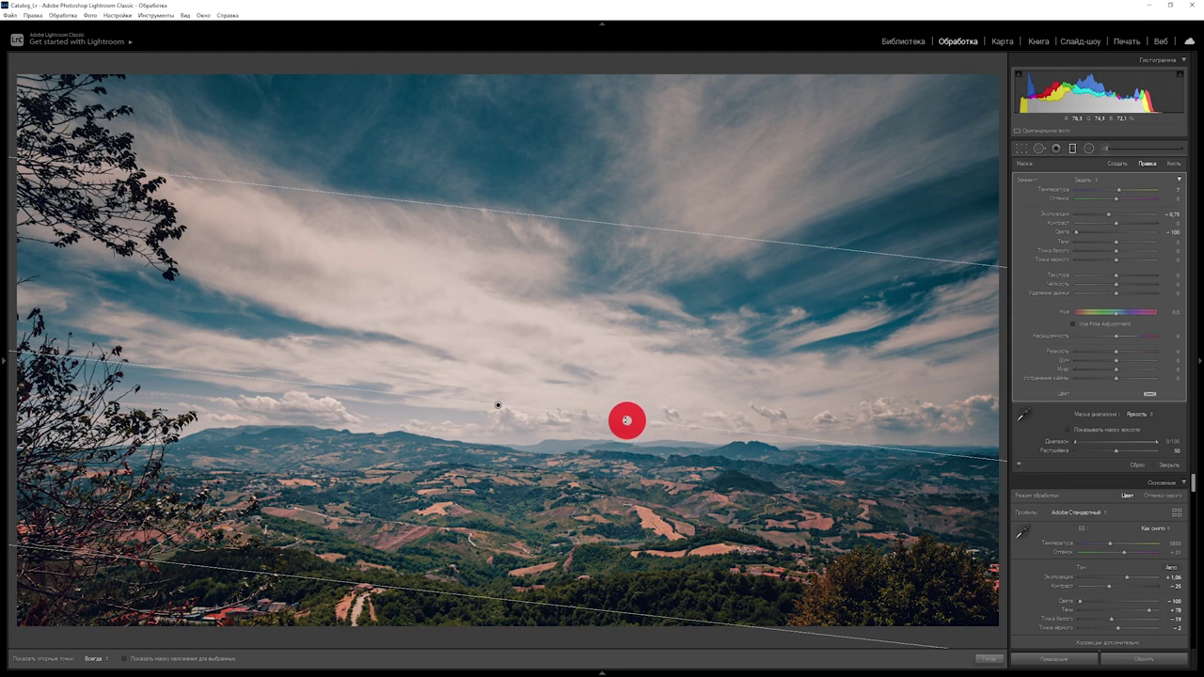
mouse_move(627, 420)
left_mouse_down()
mouse_move(637, 404)
mouse_move(301, 258)
mouse_move(599, 247)
left_mouse_up()
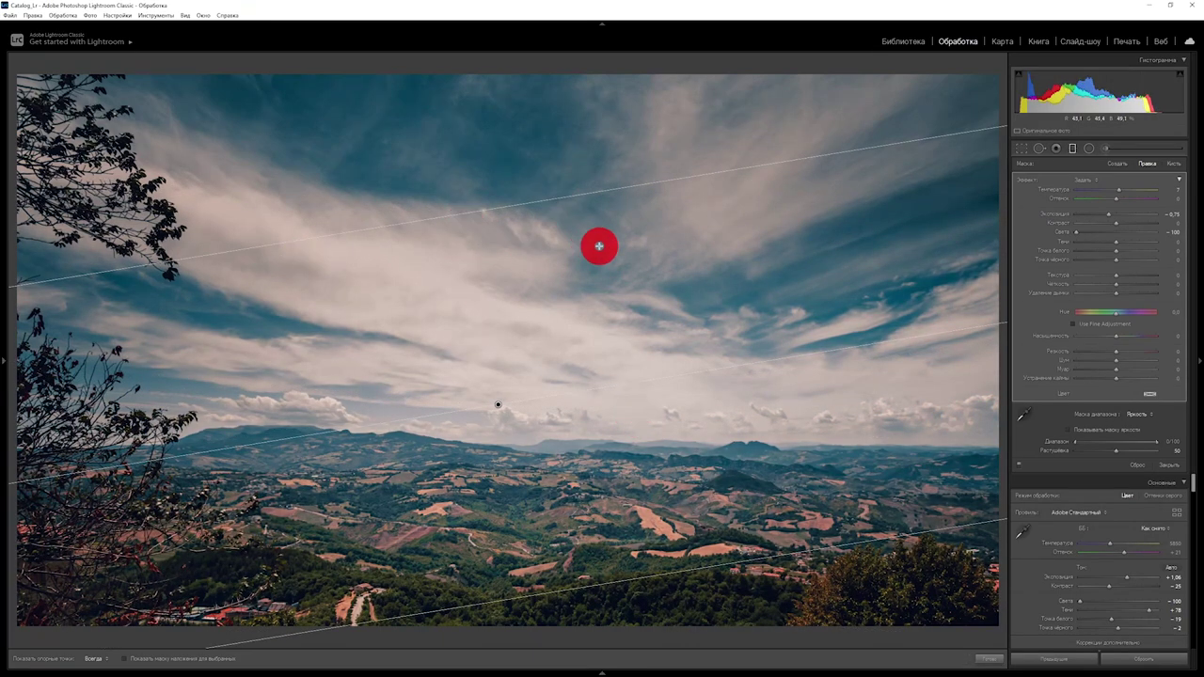
left_click(1151, 415)
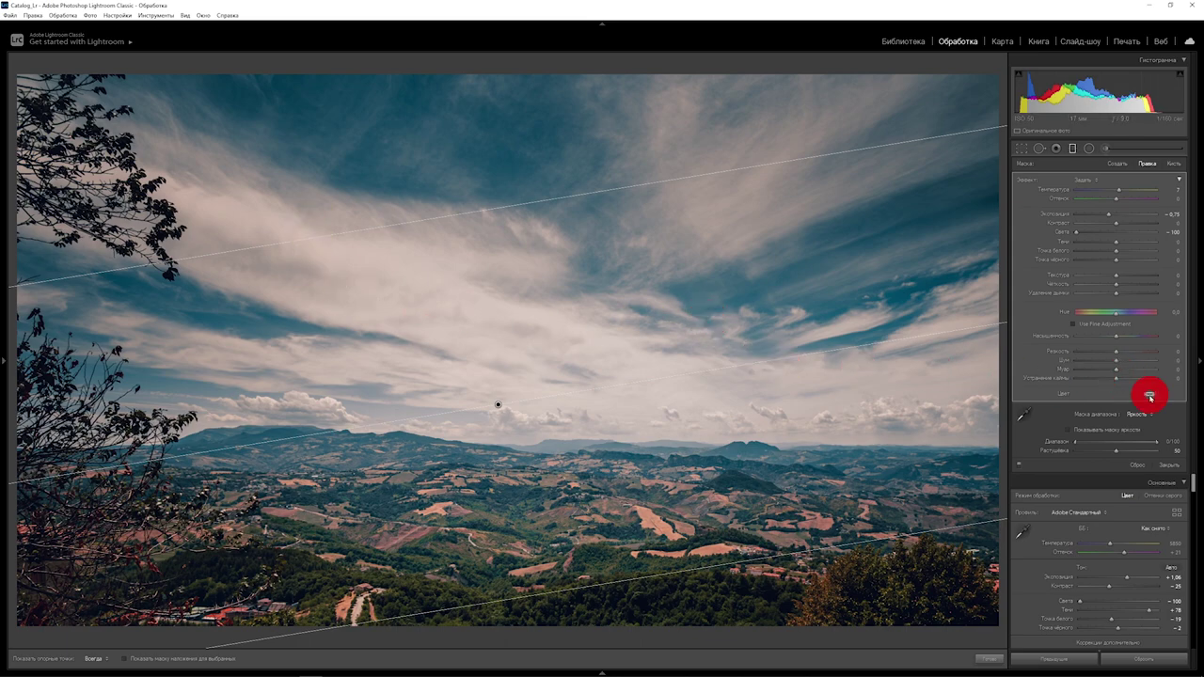
left_click_drag(1150, 395, 431, 188)
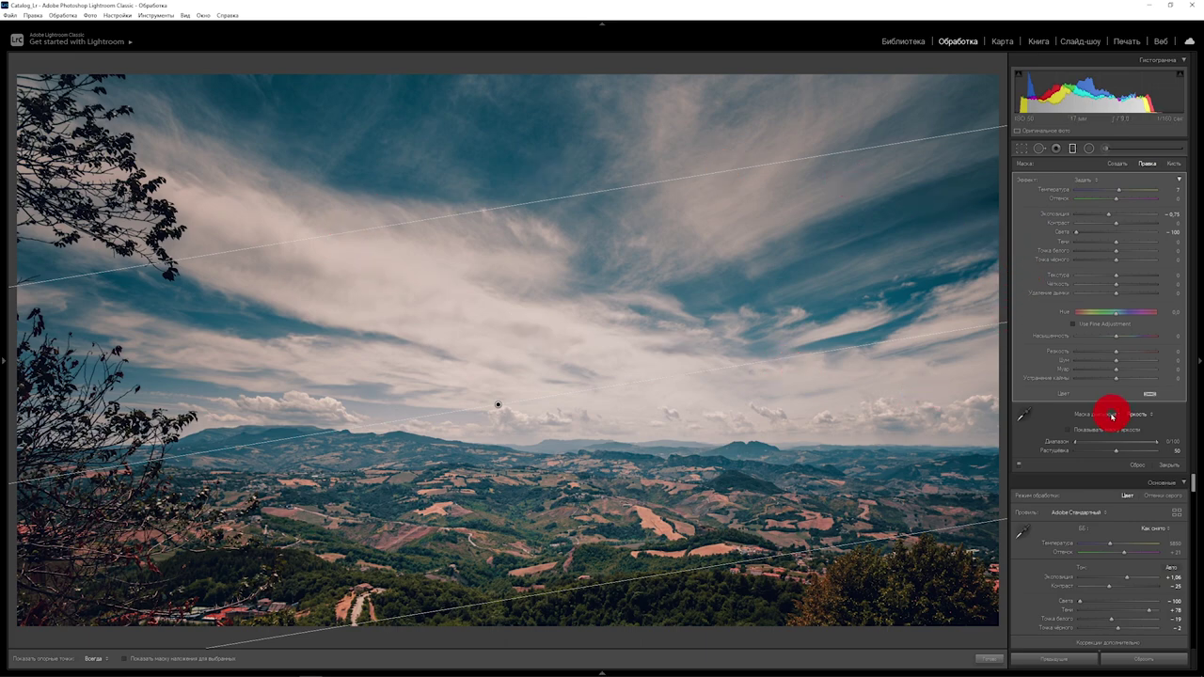
left_click_drag(431, 188, 1113, 406)
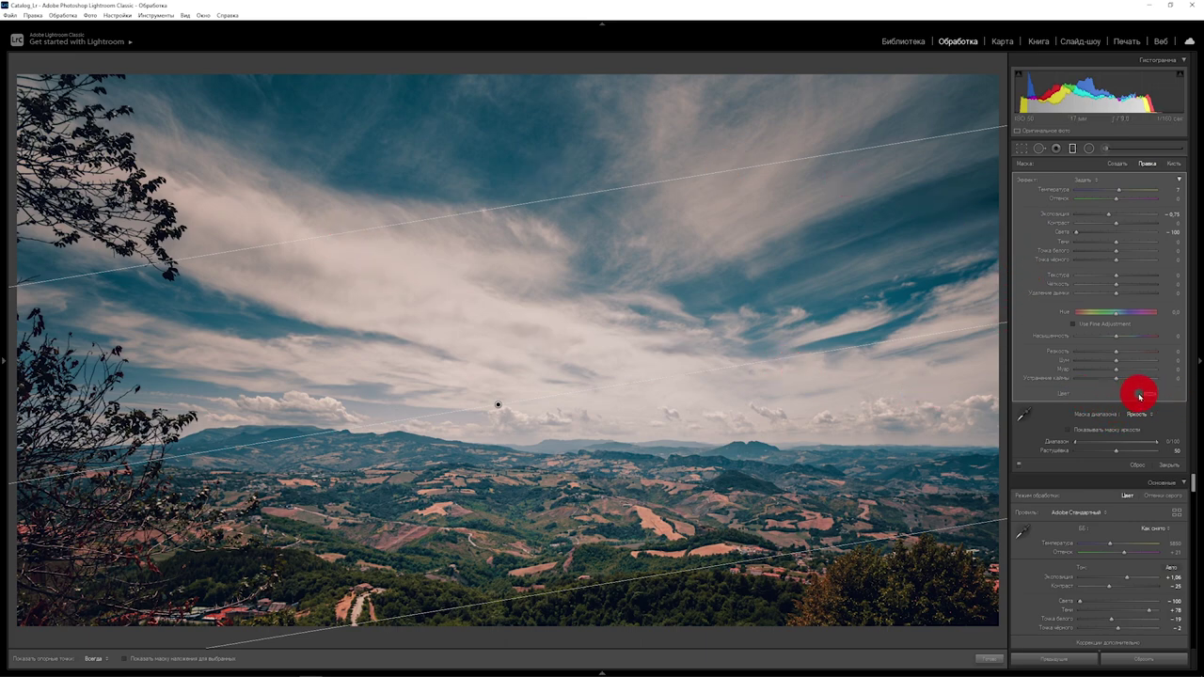
Step: Set the filter's colour tint saturation to 0, then raise the gradient and level it nearly horizontal
left_click(1149, 396)
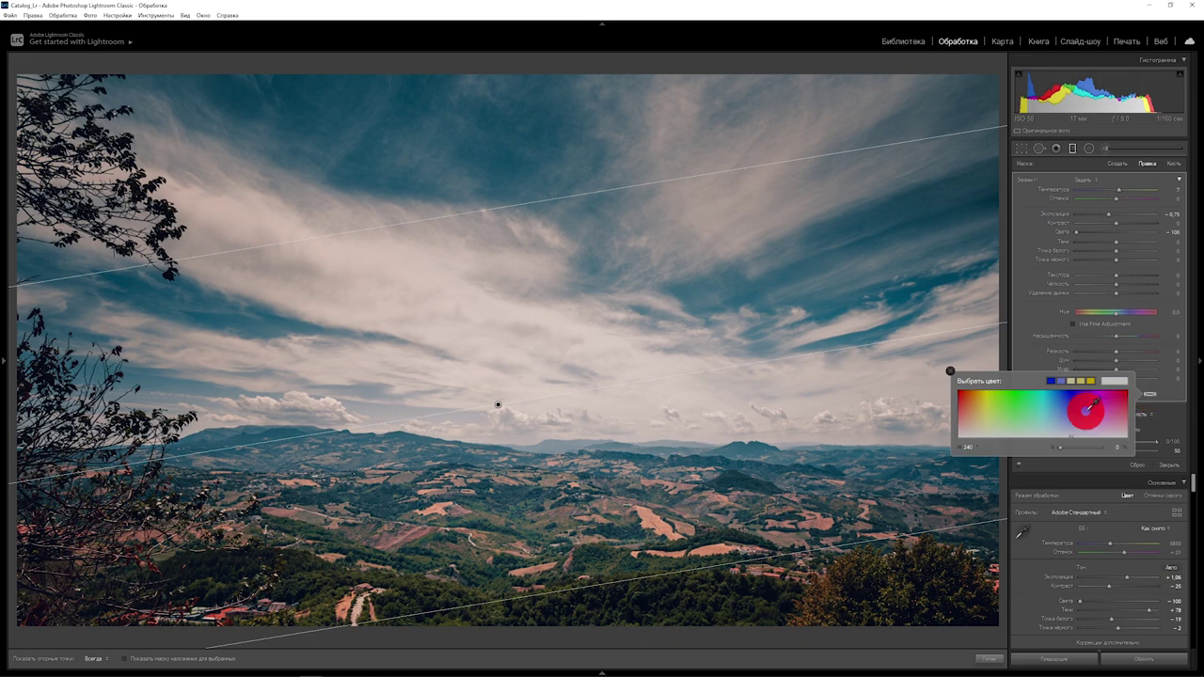
mouse_move(1094, 402)
left_mouse_down()
mouse_move(1003, 408)
mouse_move(1061, 408)
mouse_move(1054, 402)
mouse_move(1088, 448)
mouse_move(1074, 449)
left_mouse_up()
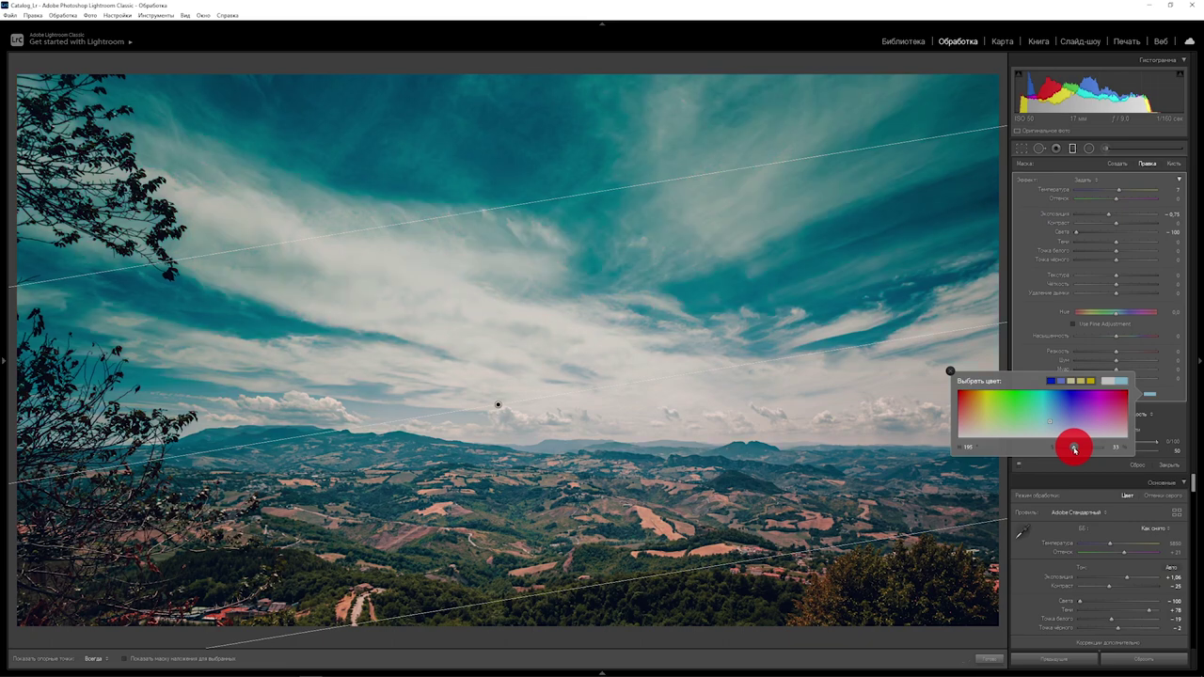
mouse_move(1074, 449)
left_mouse_down()
mouse_move(1078, 269)
mouse_move(1088, 424)
mouse_move(1075, 446)
mouse_move(1028, 448)
left_mouse_up()
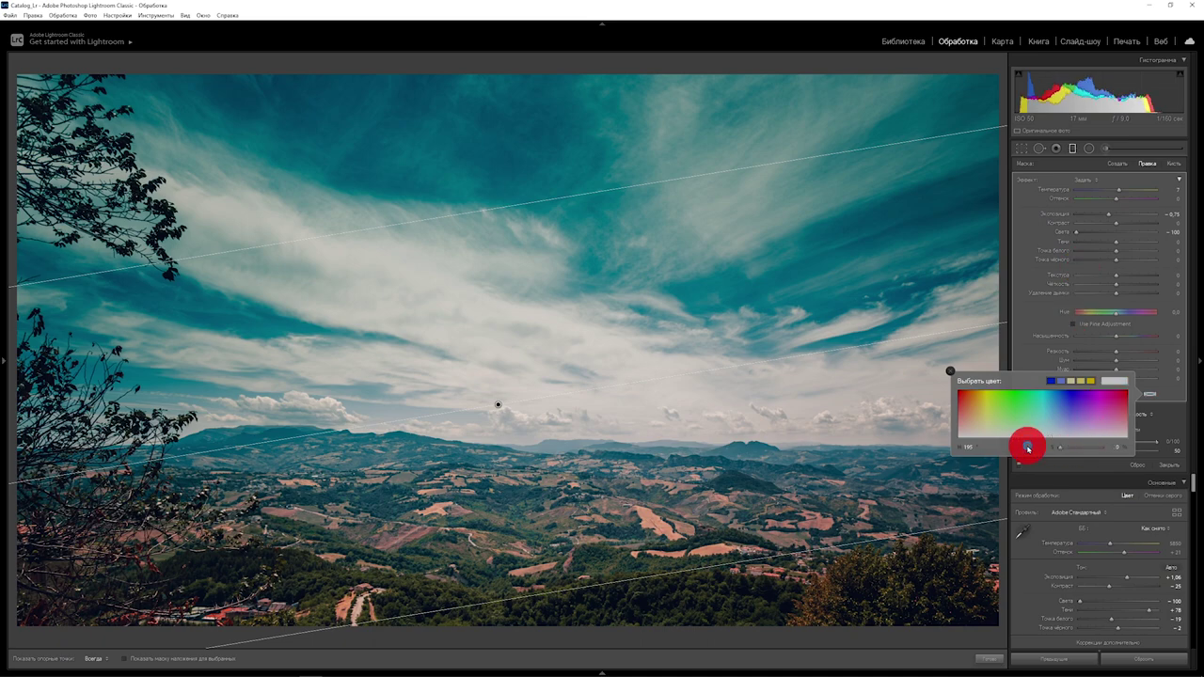
left_click(950, 371)
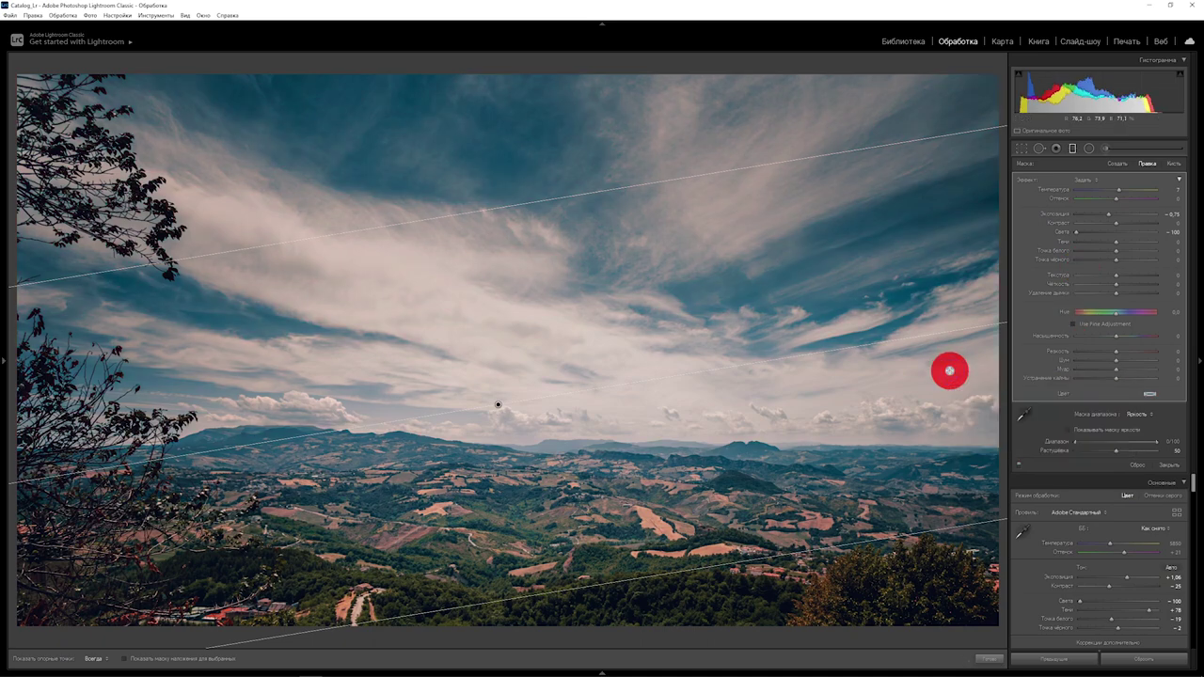
left_click_drag(497, 404, 503, 371)
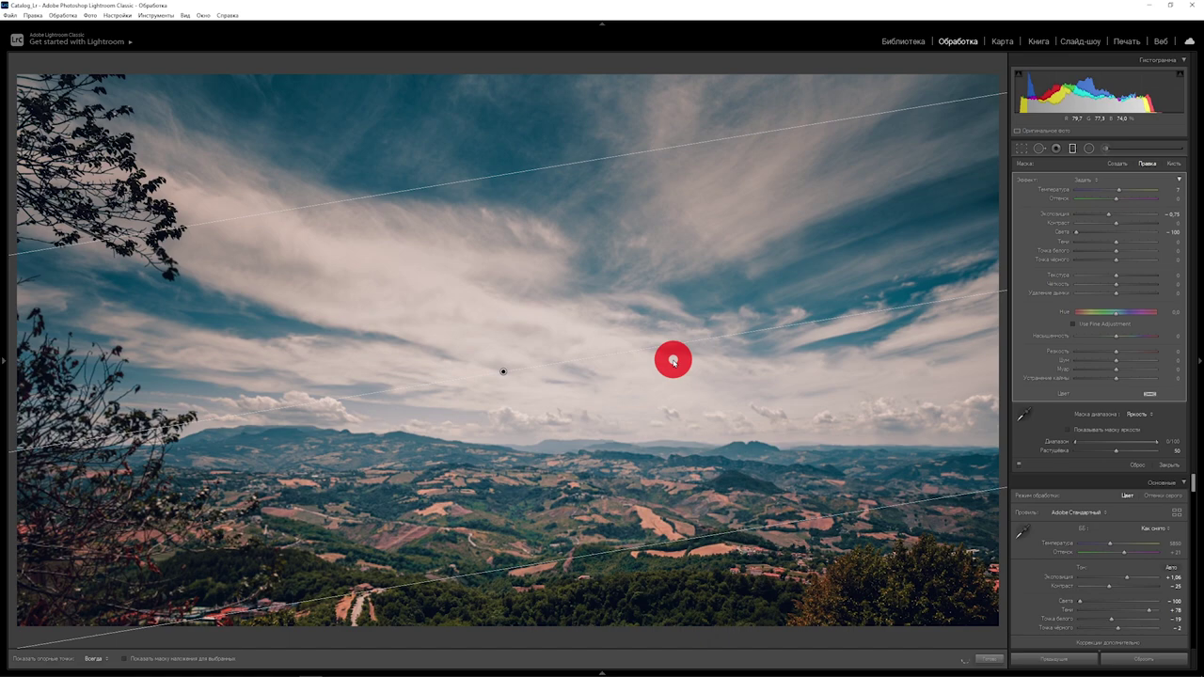
left_click_drag(673, 360, 694, 362)
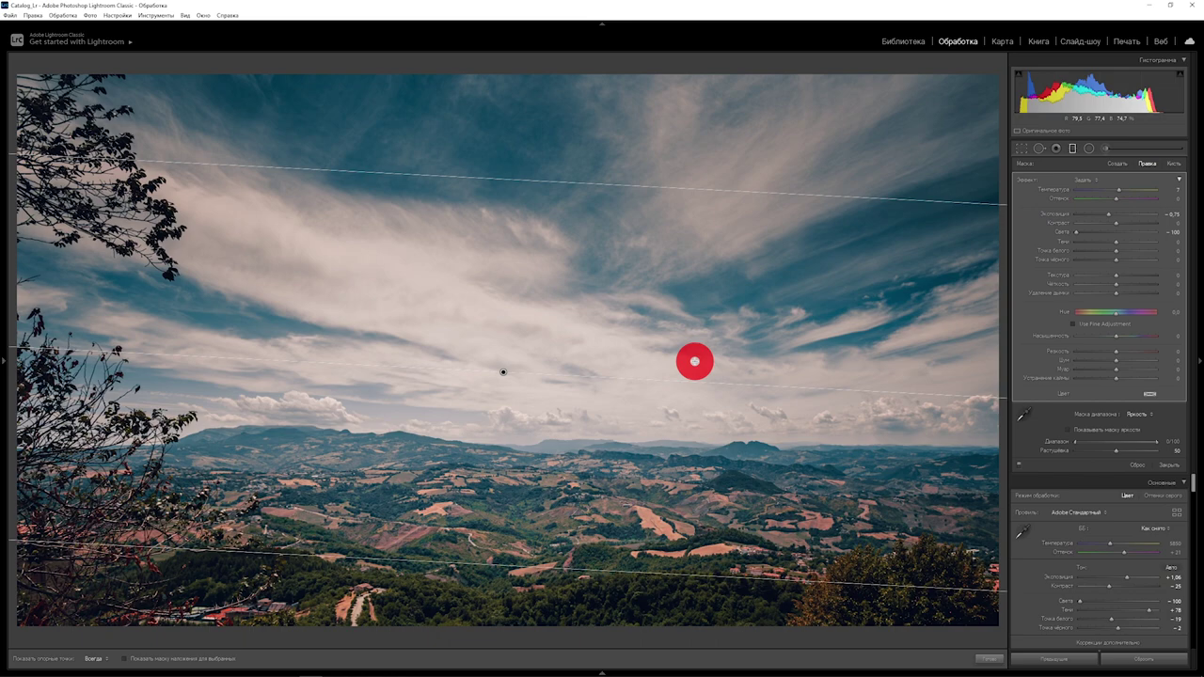
Step: Deselect the first filter and draw a second graduated filter over the upper-left sky at Exposure -0.89
left_click(694, 361)
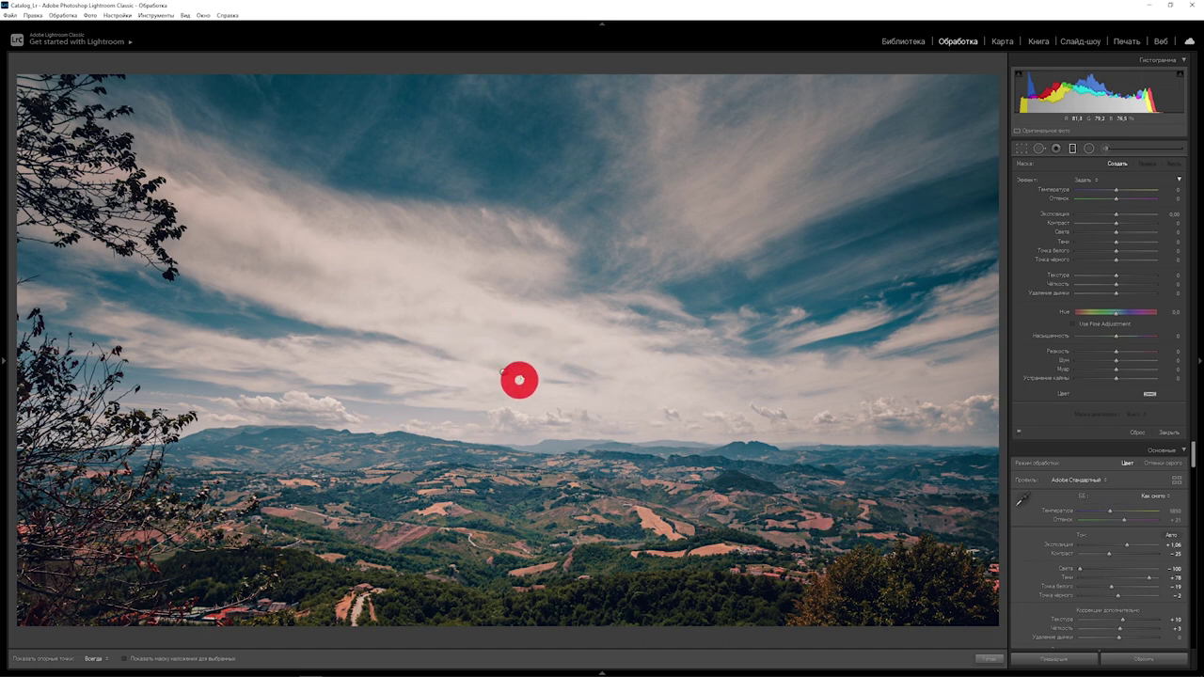
left_click(1075, 148)
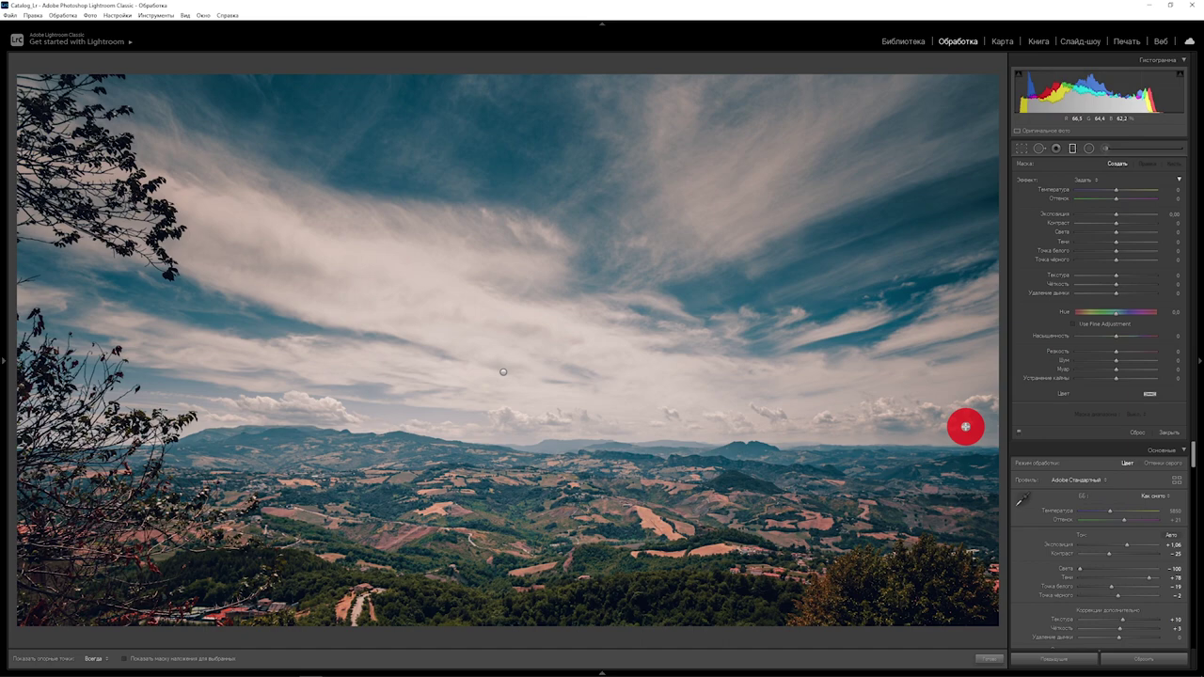
mouse_move(18, 188)
left_mouse_down()
mouse_move(184, 299)
mouse_move(250, 379)
left_mouse_up()
left_click_drag(1116, 214, 1121, 231)
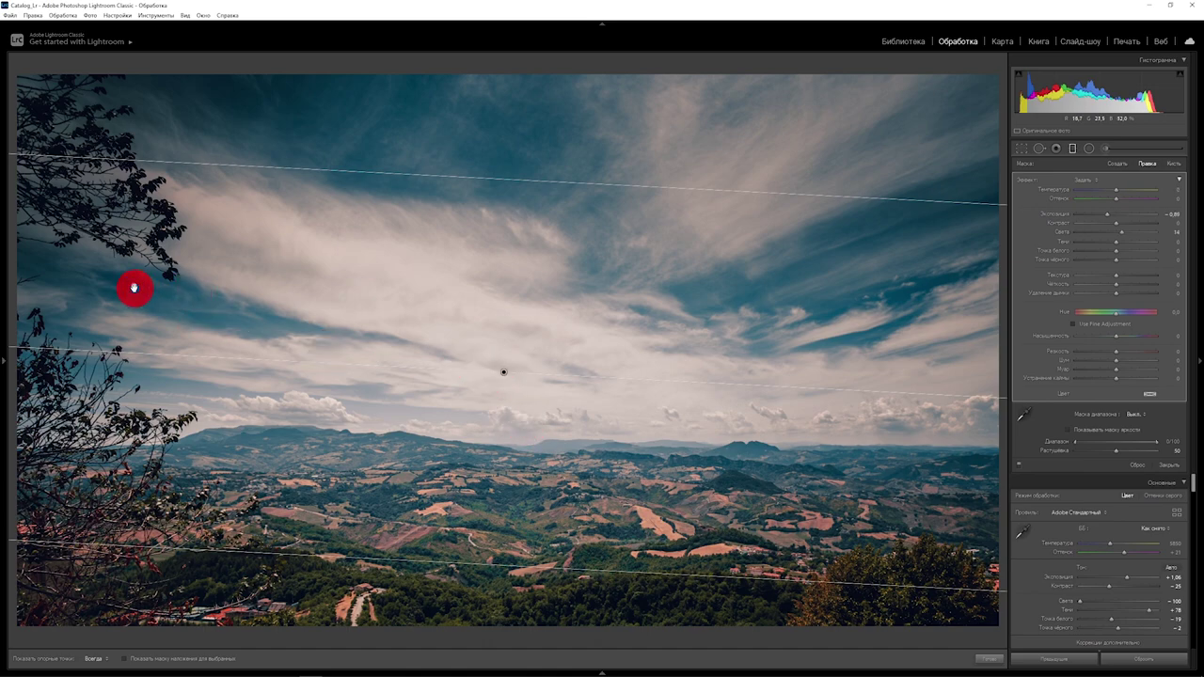
Step: Reposition the second sky gradient, rotate it diagonally, then delete it
left_click_drag(324, 348, 322, 347)
mouse_move(133, 283)
left_mouse_down()
mouse_move(128, 293)
mouse_move(161, 305)
left_mouse_up()
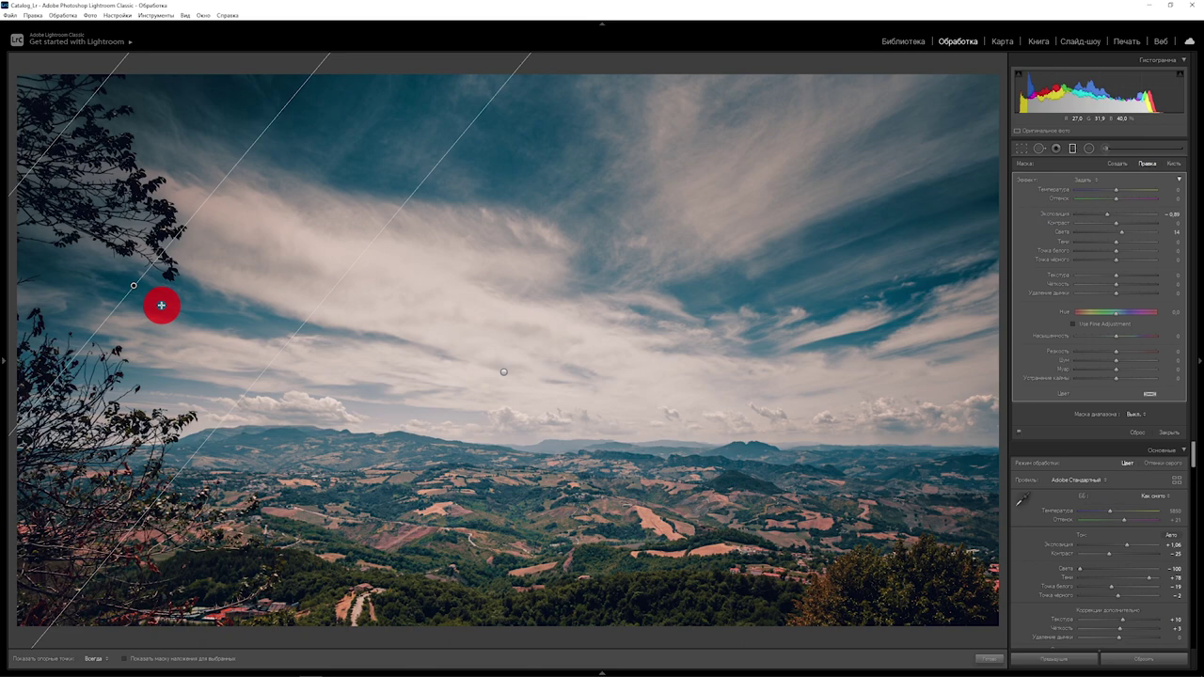
key("Delete")
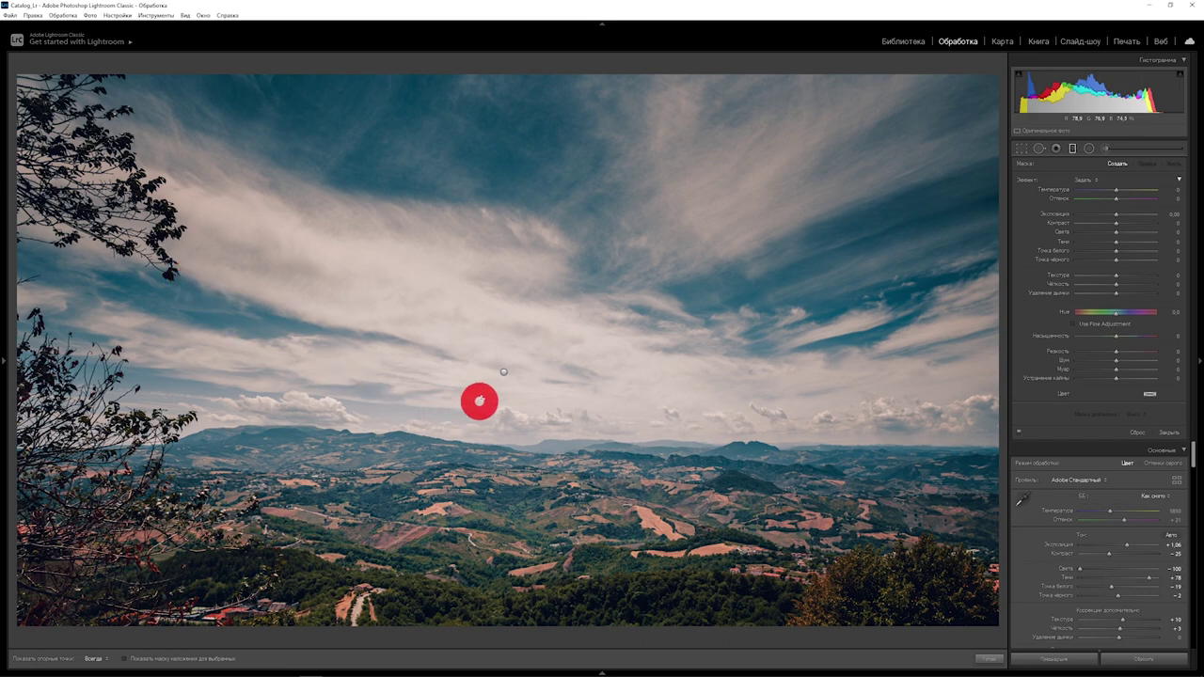
Step: Draw a new sky gradient with Saturation -46, deselect it, and return to global adjustments
left_click(504, 375)
left_click_drag(504, 374, 538, 391)
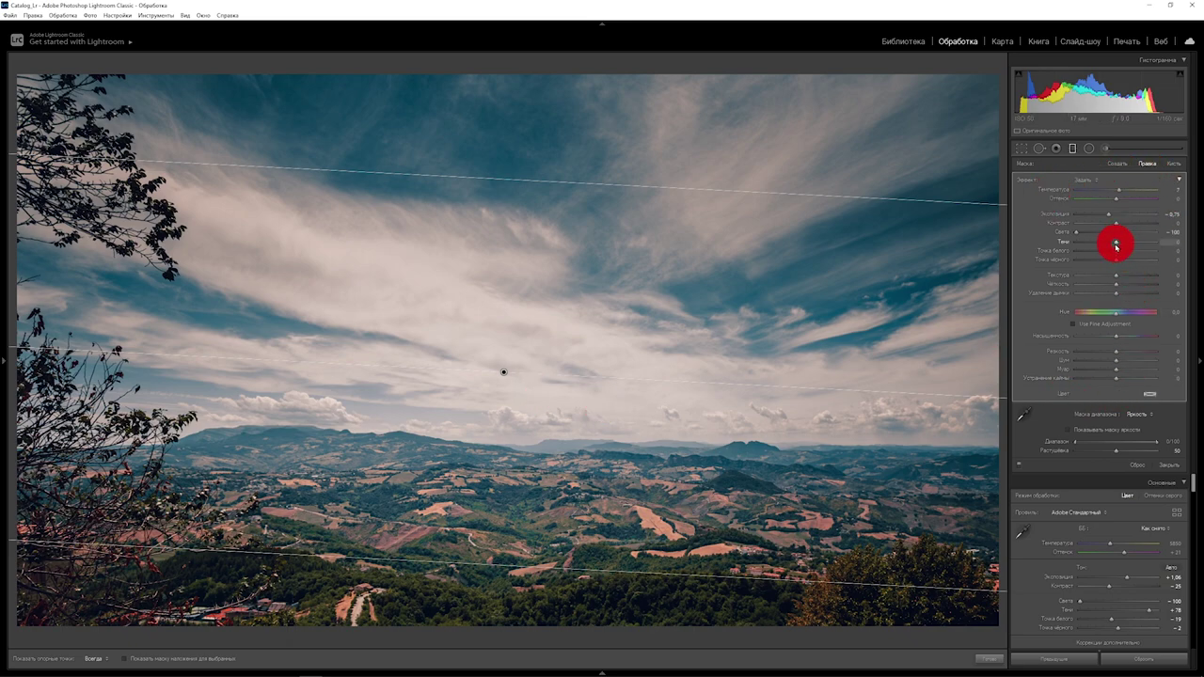
left_click_drag(1116, 337, 1099, 341)
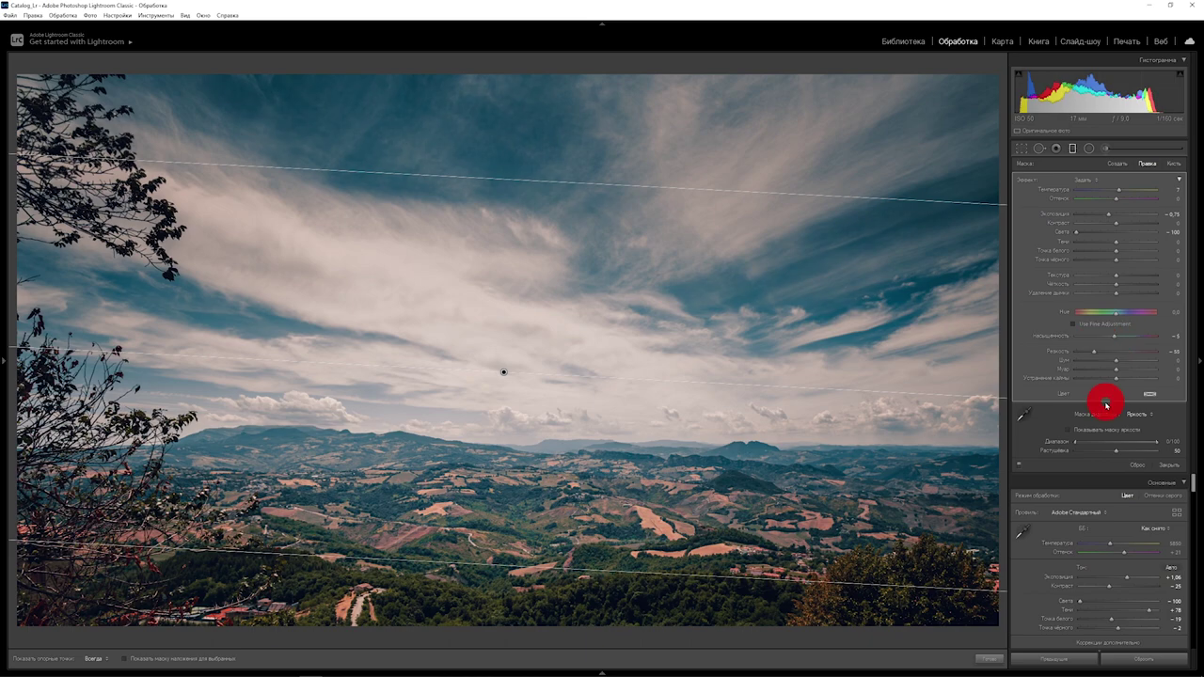
left_click(771, 474)
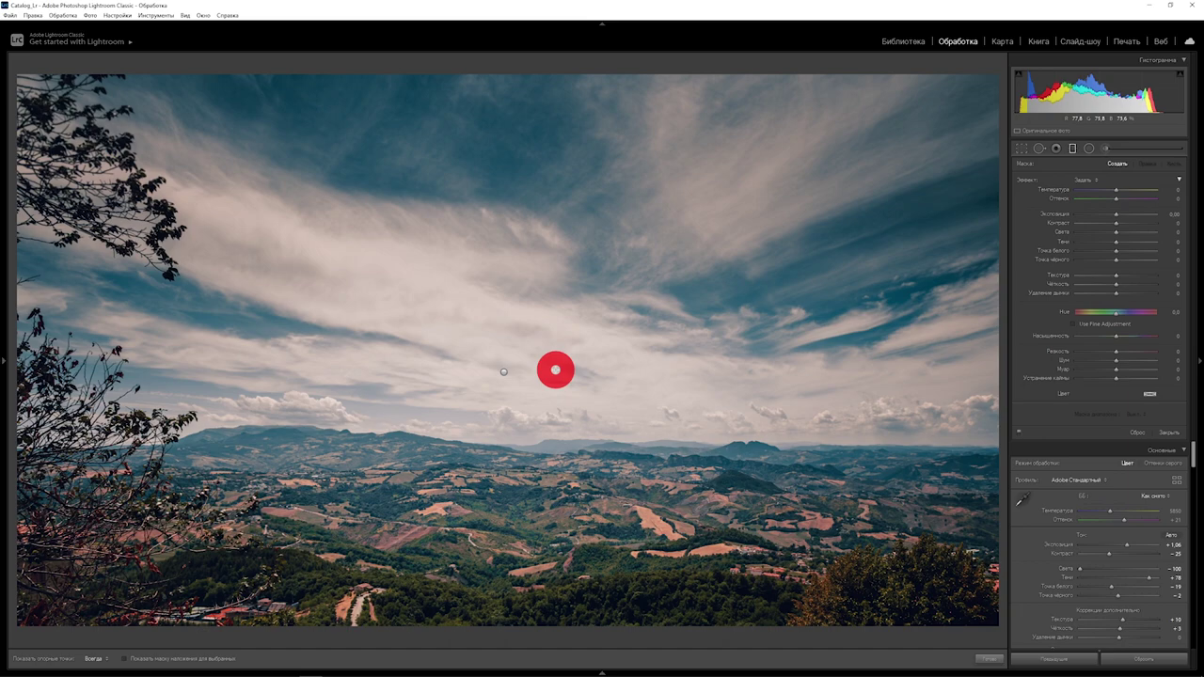
key("shift+w")
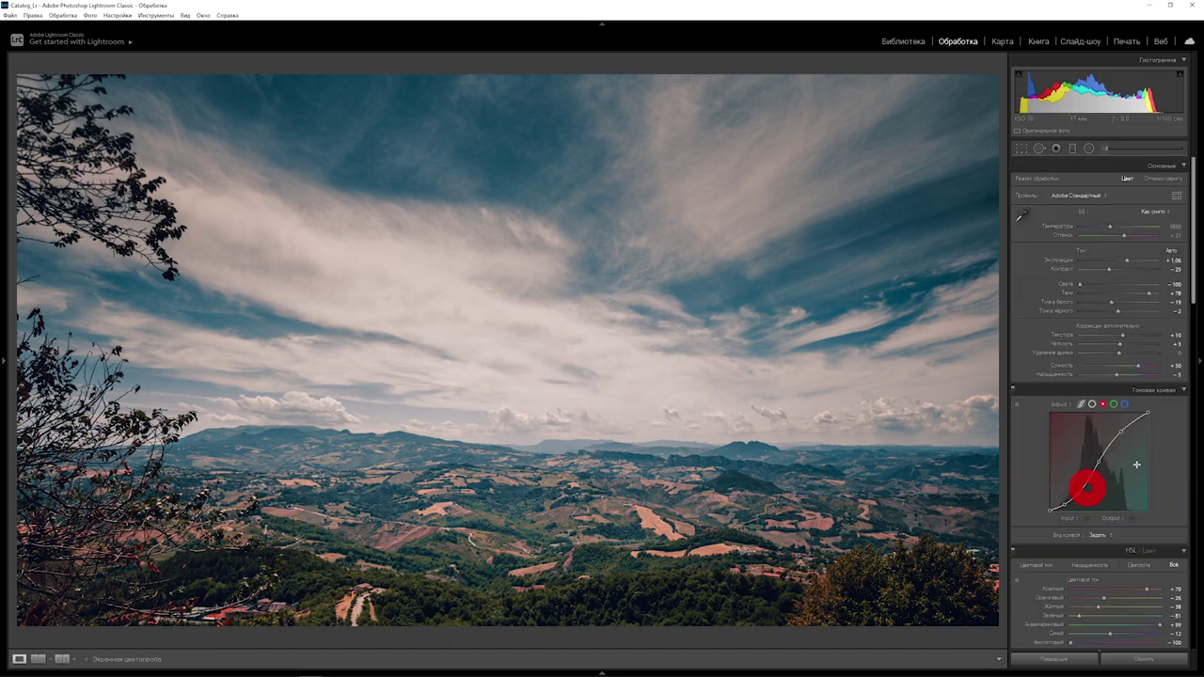
Step: Raise the shadow end of the Tone Curve and reactivate the Graduated Filter tool
left_click_drag(1086, 486, 1103, 532)
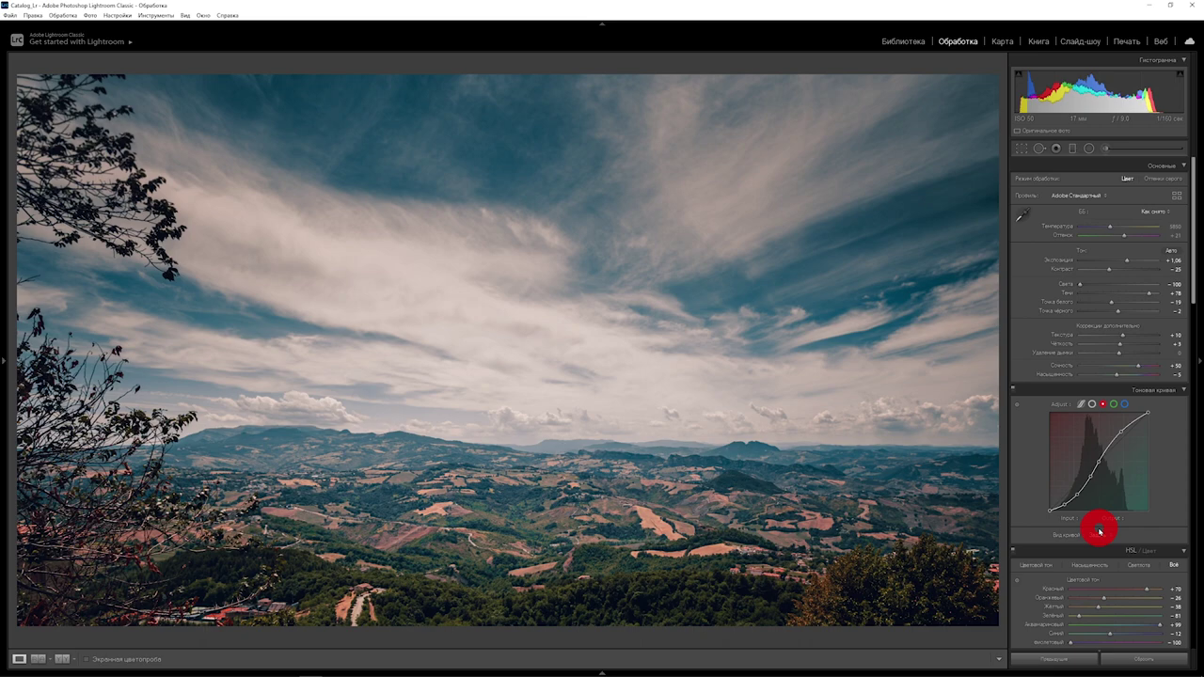
left_click(1073, 149)
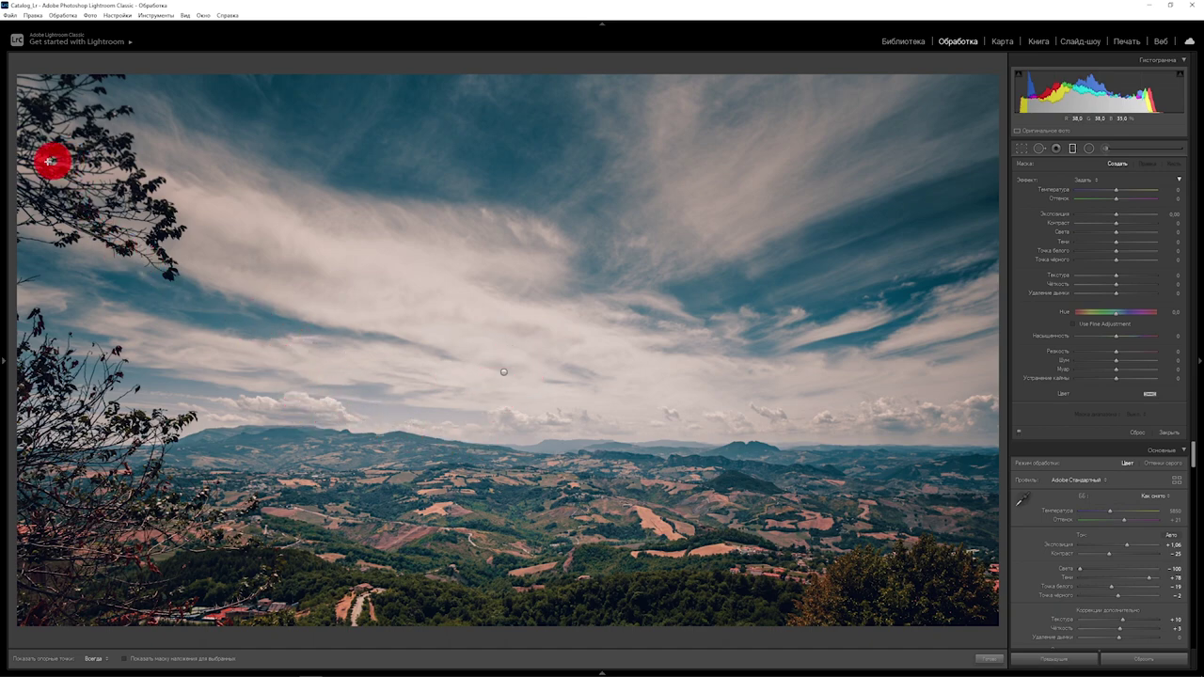
Step: Drag a graduated filter from the landscape's upper-left sky, then redraw it from the lower-right corner
left_click_drag(24, 162, 226, 290)
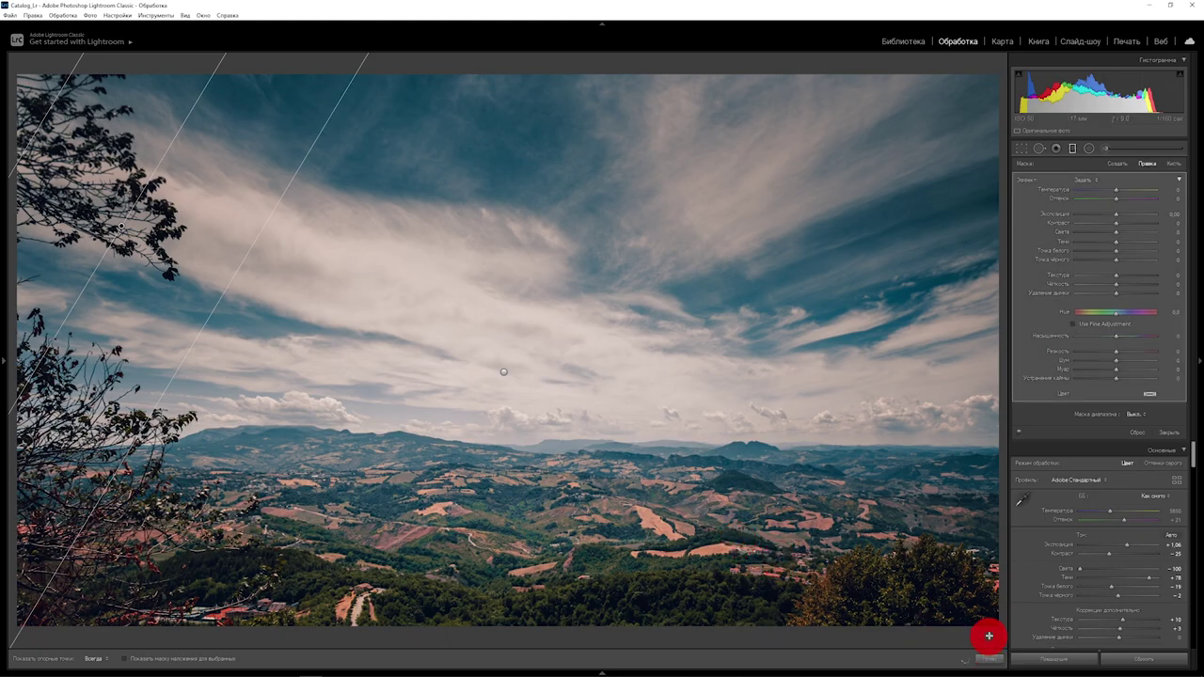
left_click_drag(989, 634, 794, 431)
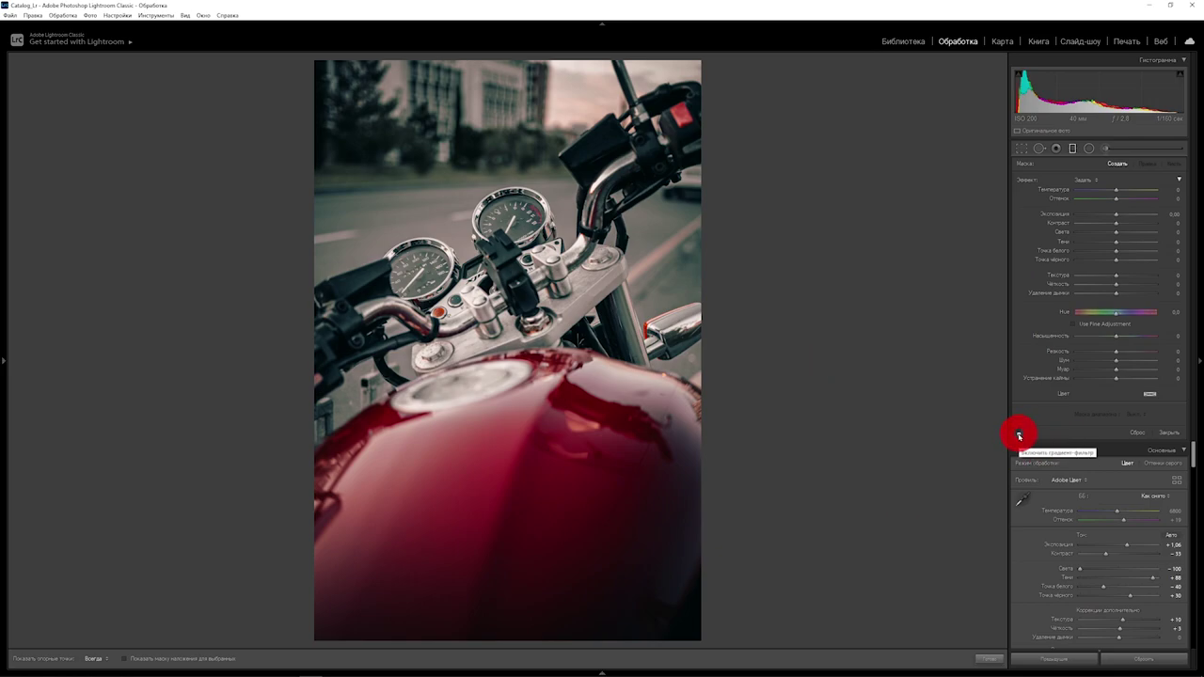
Step: Show the motorcycle's gradient masks and rotate the lower tank gradient to a shallow angle
left_click(1019, 434)
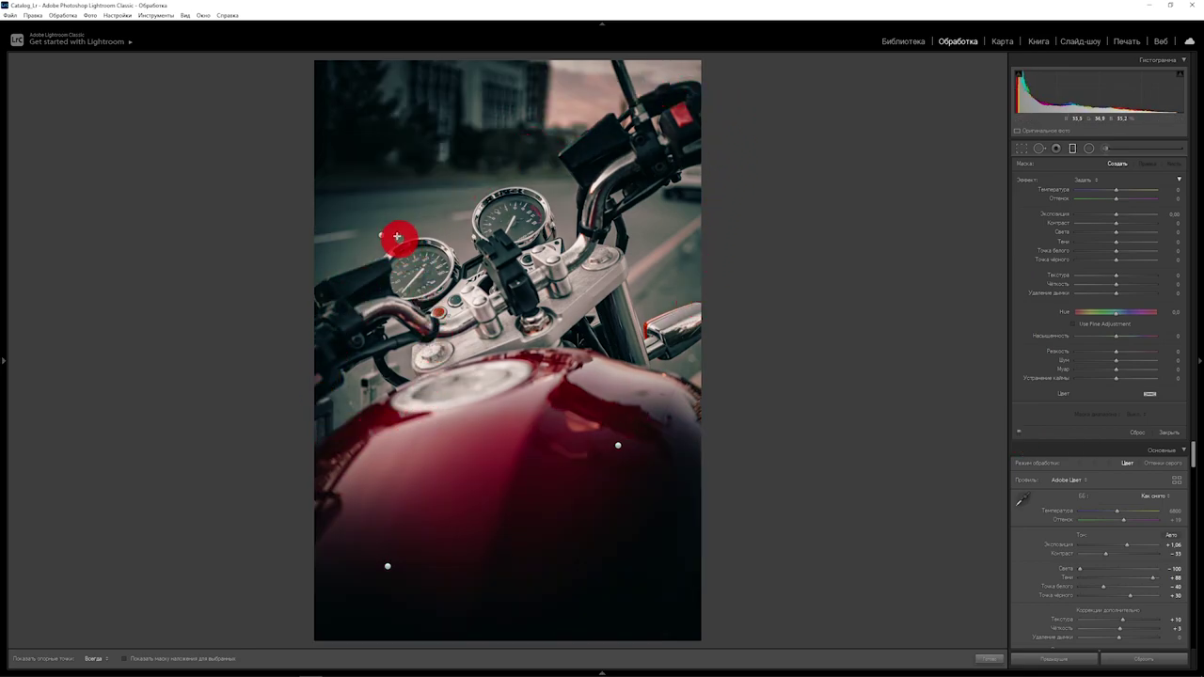
left_click(382, 235)
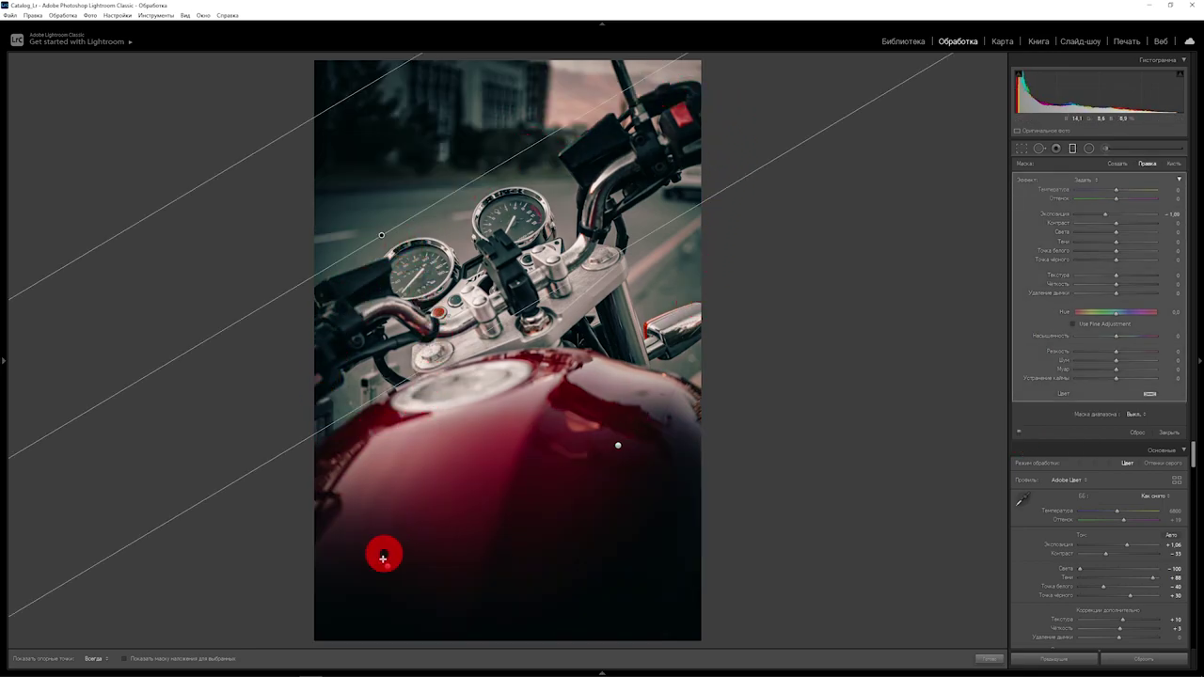
left_click(386, 570)
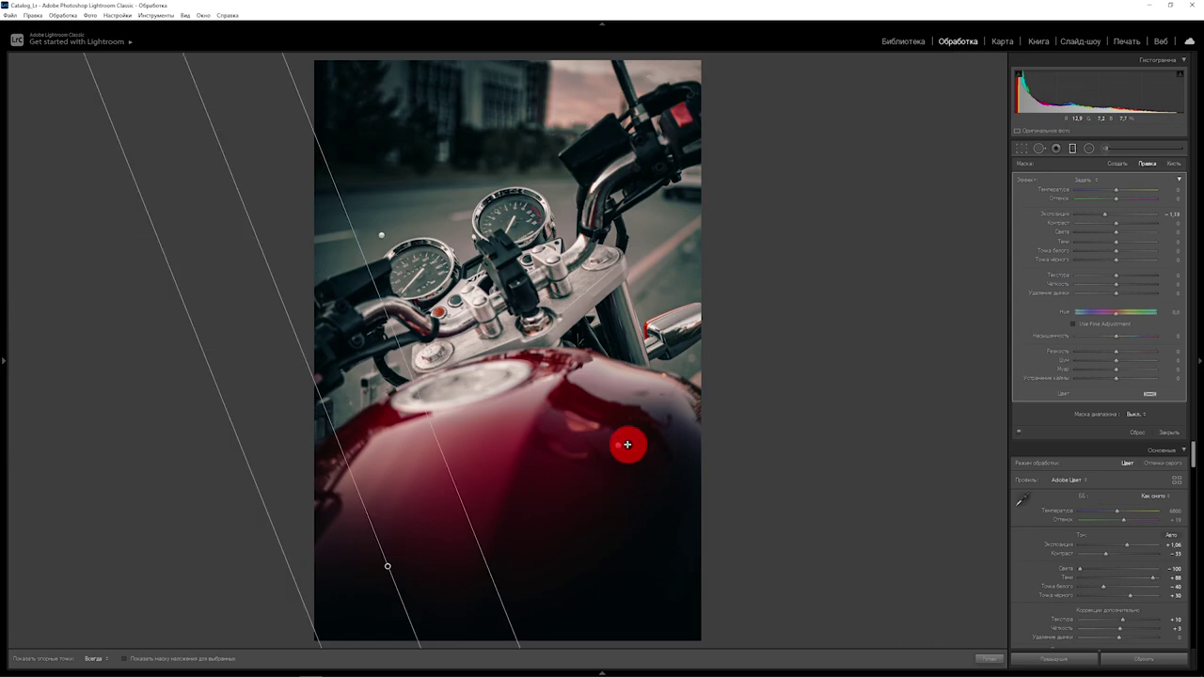
left_click_drag(619, 448, 619, 448)
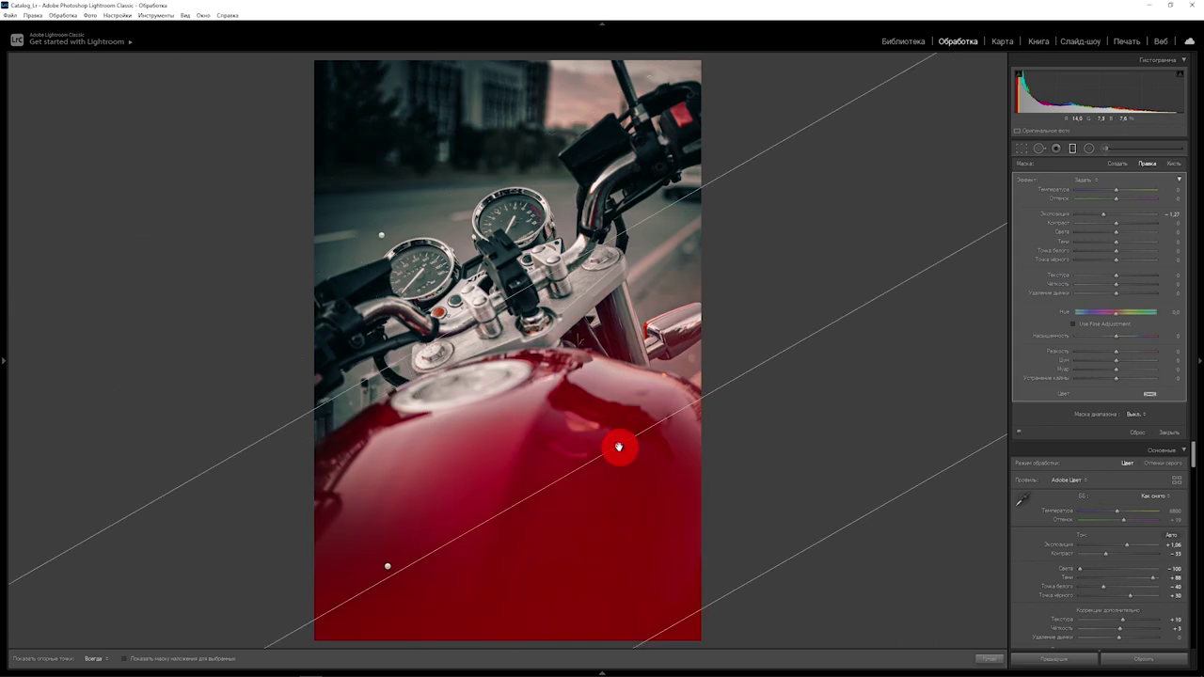
Step: Drag the upper gradient further down the photo to darken the top
left_click(380, 238)
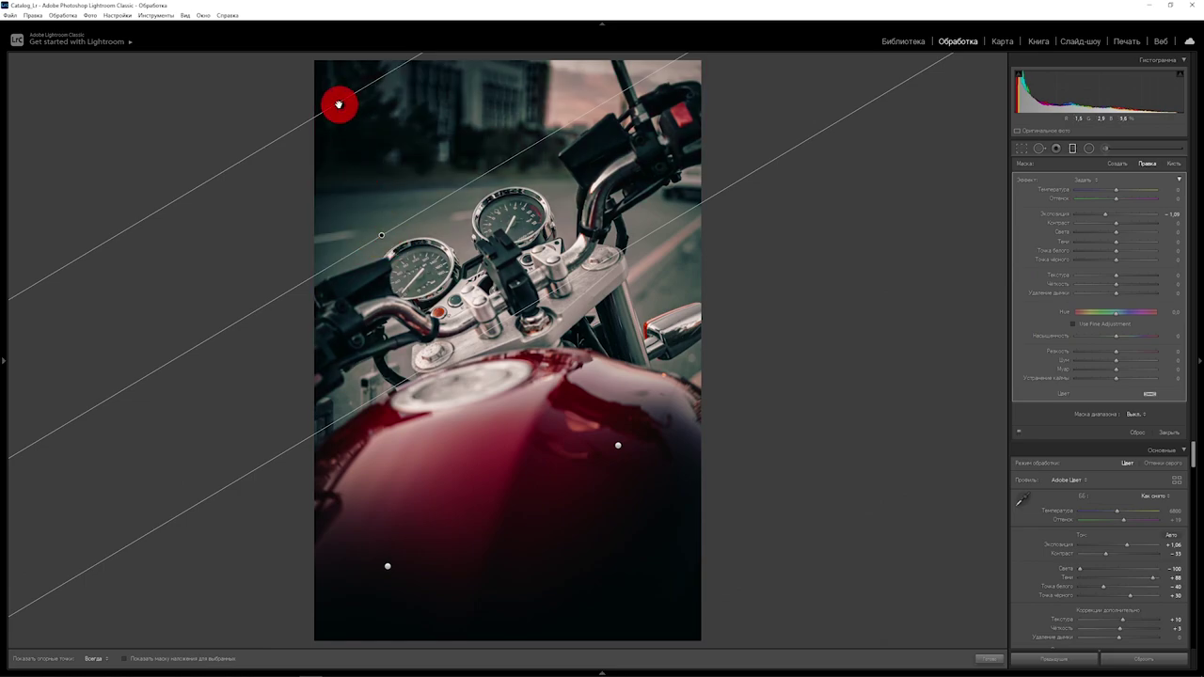
mouse_move(339, 104)
left_mouse_down()
mouse_move(363, 171)
mouse_move(381, 167)
left_mouse_up()
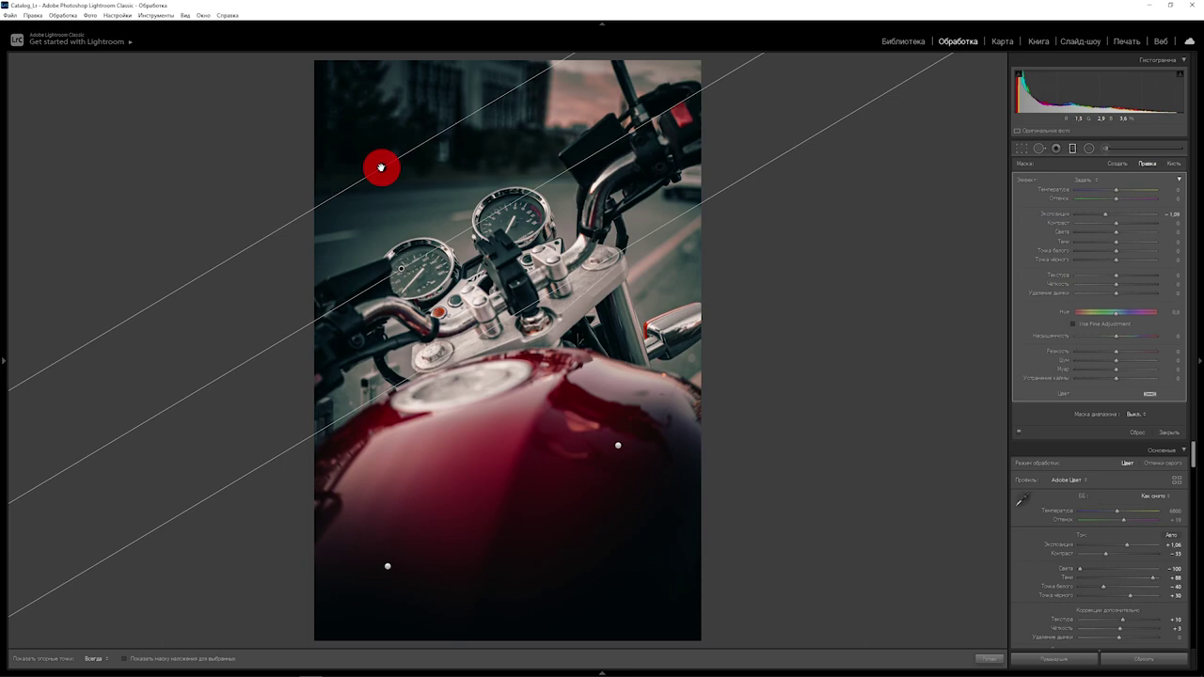
mouse_move(381, 168)
left_mouse_down()
mouse_move(557, 507)
mouse_move(726, 320)
left_mouse_up()
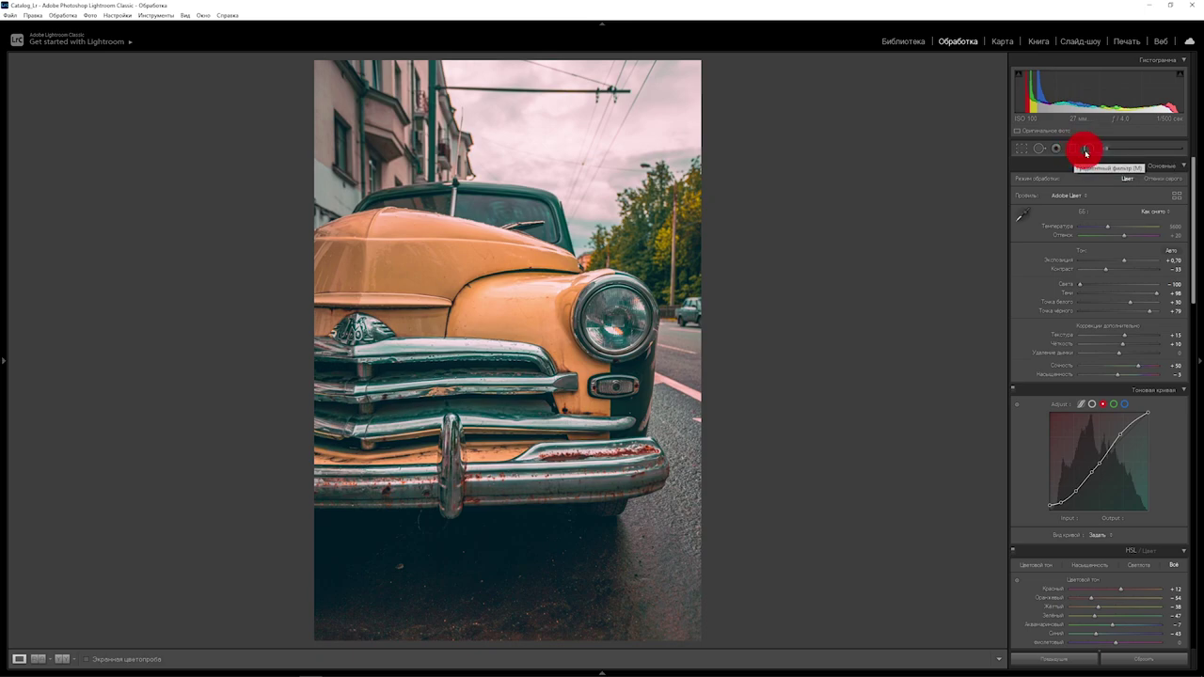
Step: Draw and reshape a small radial filter ellipse over the vintage car's hood, leaving effects at zero
left_click(1090, 149)
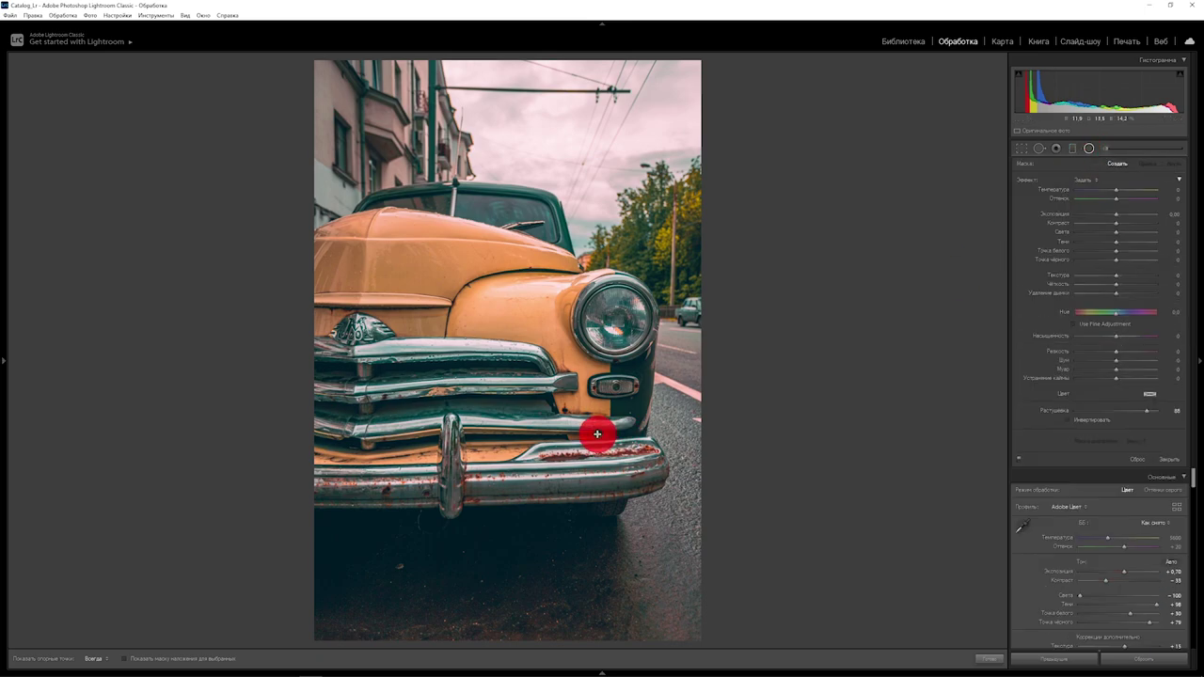
left_click(1088, 149)
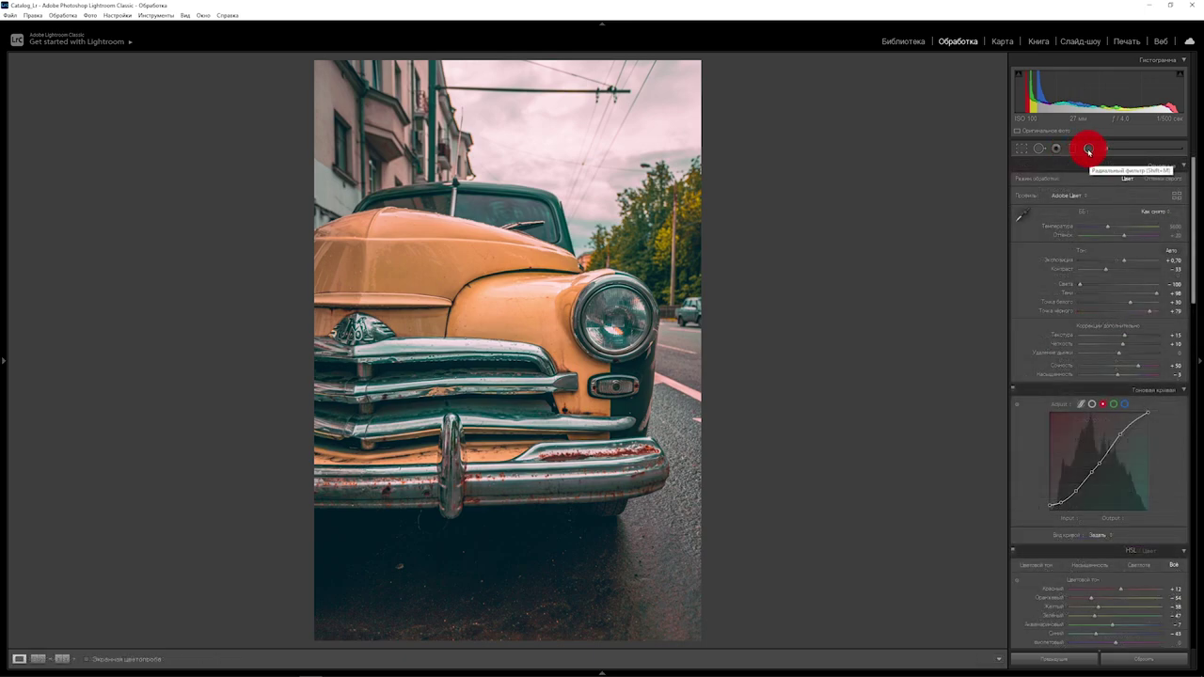
left_click(1089, 149)
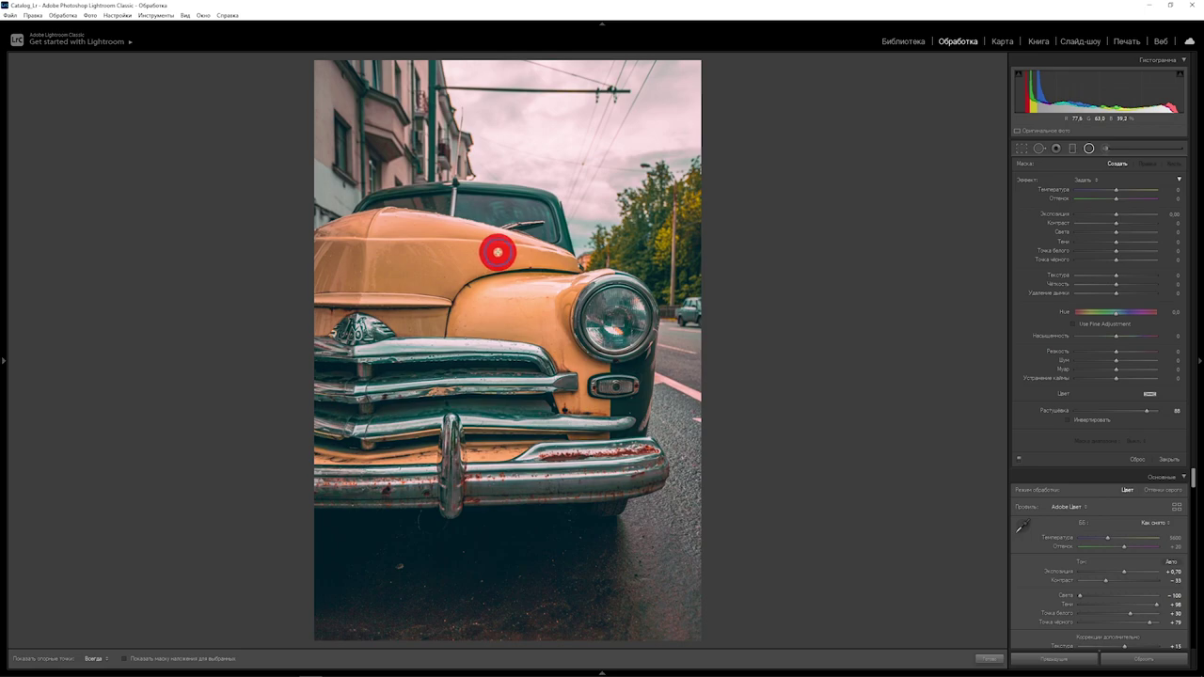
mouse_move(500, 253)
left_mouse_down()
mouse_move(529, 284)
mouse_move(550, 346)
left_mouse_up()
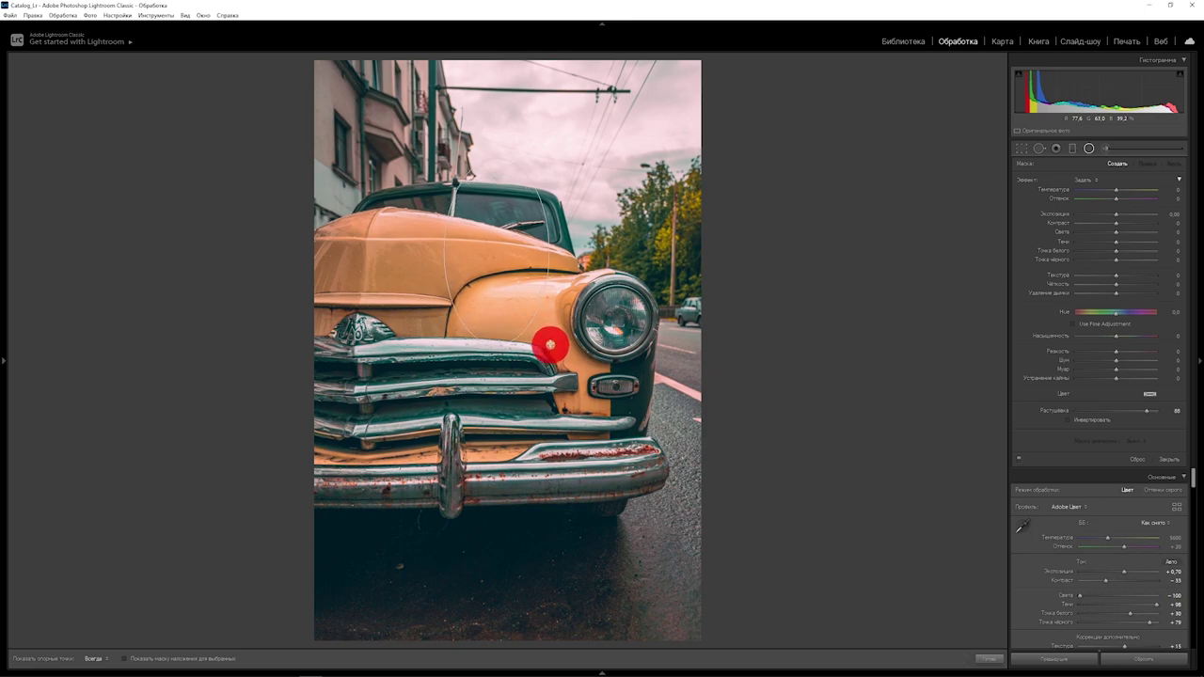
mouse_move(550, 346)
left_mouse_down()
mouse_move(571, 280)
mouse_move(539, 348)
left_mouse_up()
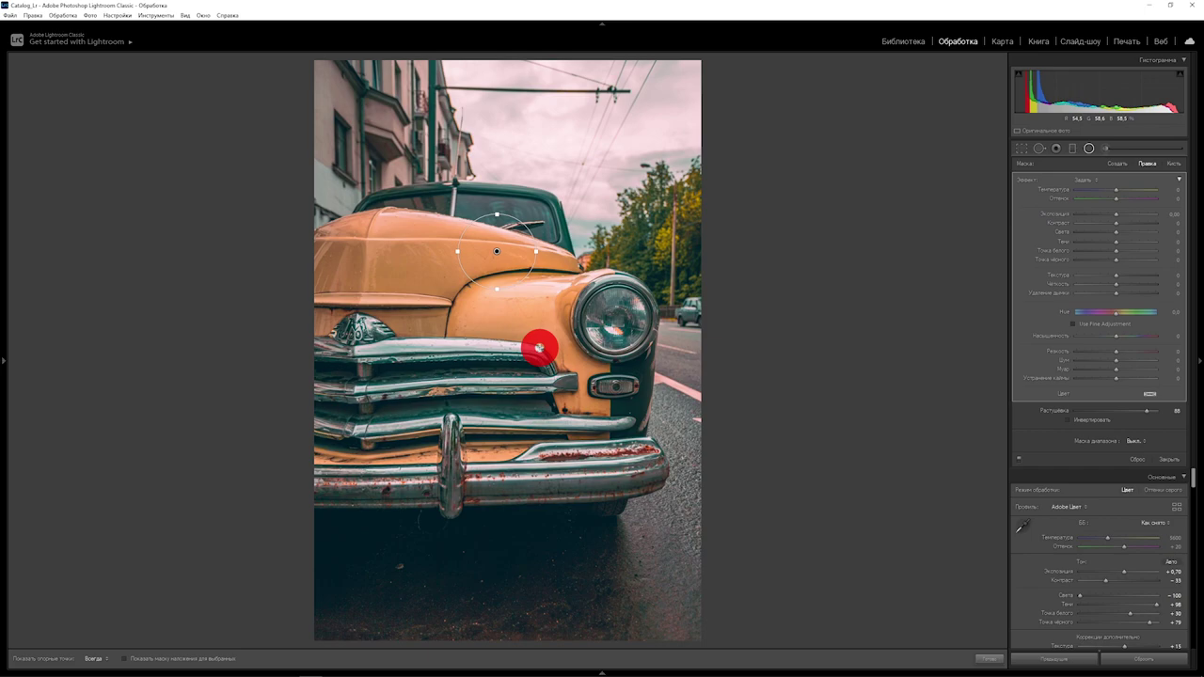
left_click(1061, 179)
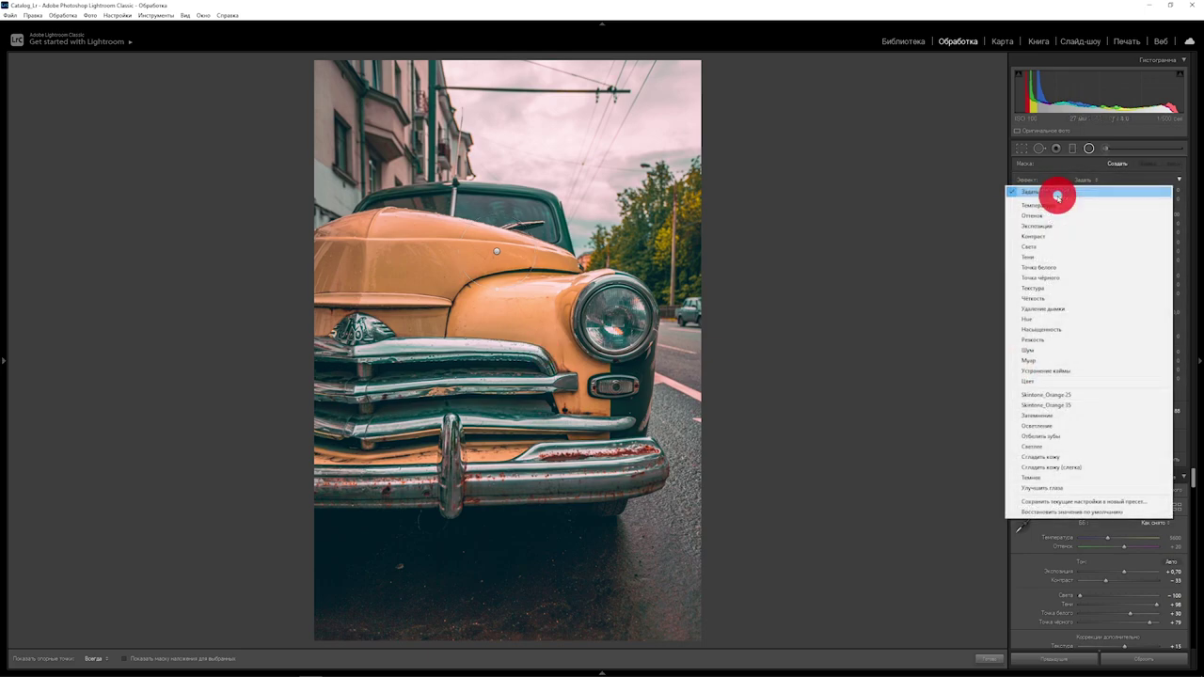
left_click(708, 272)
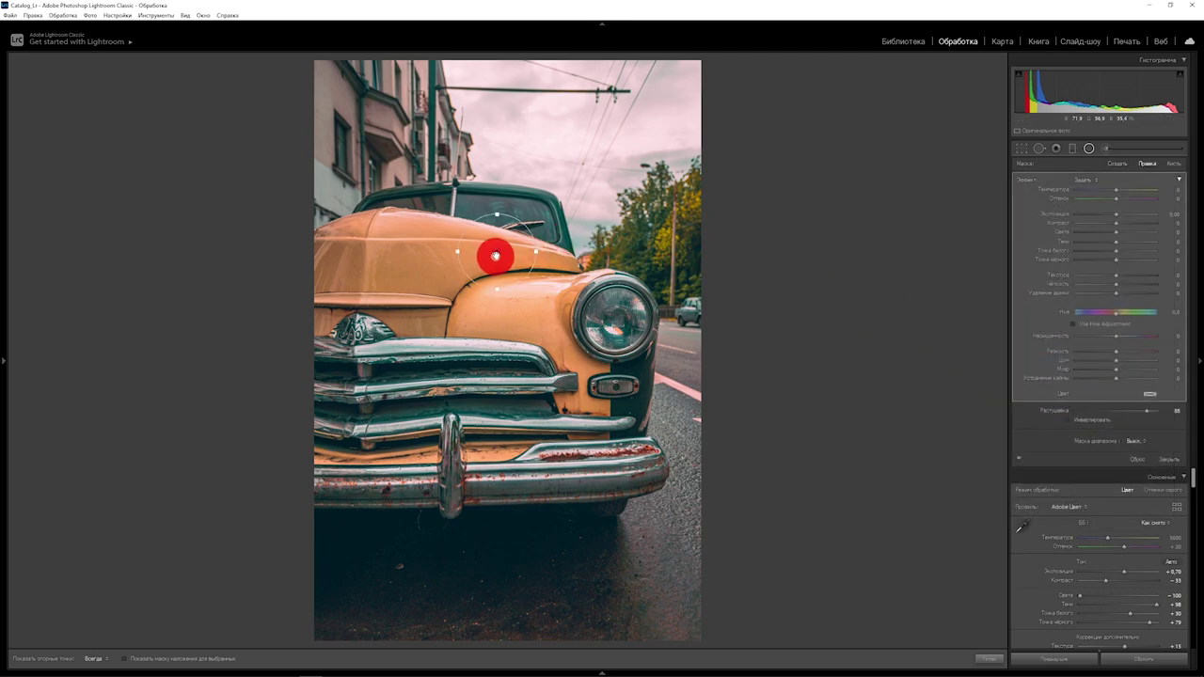
Step: Move the radial mask onto the headlight, invert it, and raise its exposure to brighten it
mouse_move(496, 251)
left_mouse_down()
mouse_move(616, 322)
mouse_move(616, 288)
left_mouse_up()
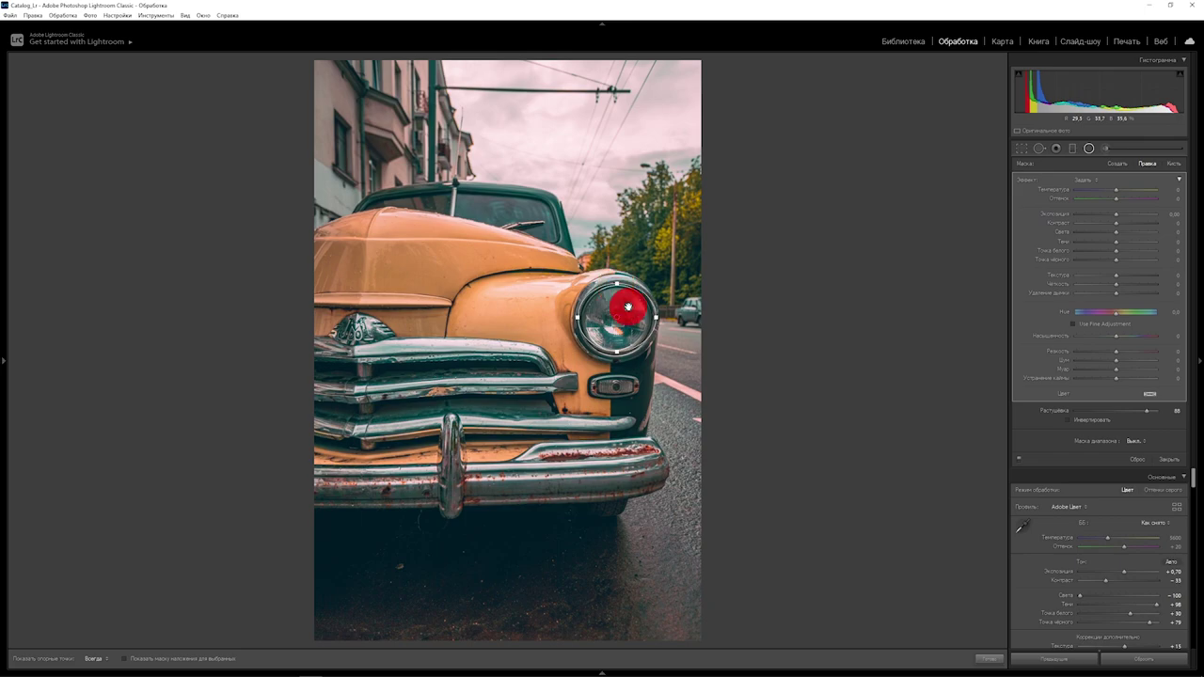
left_click_drag(1117, 216, 1133, 217)
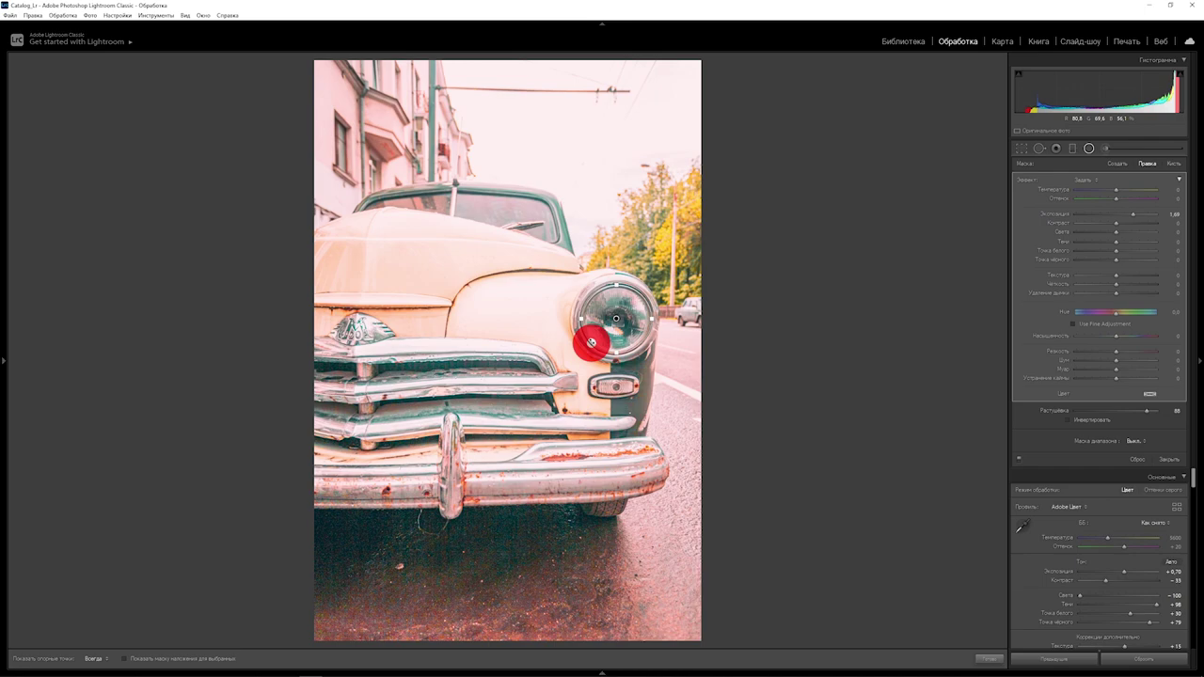
left_click(1066, 420)
left_click_drag(1133, 213, 1153, 210)
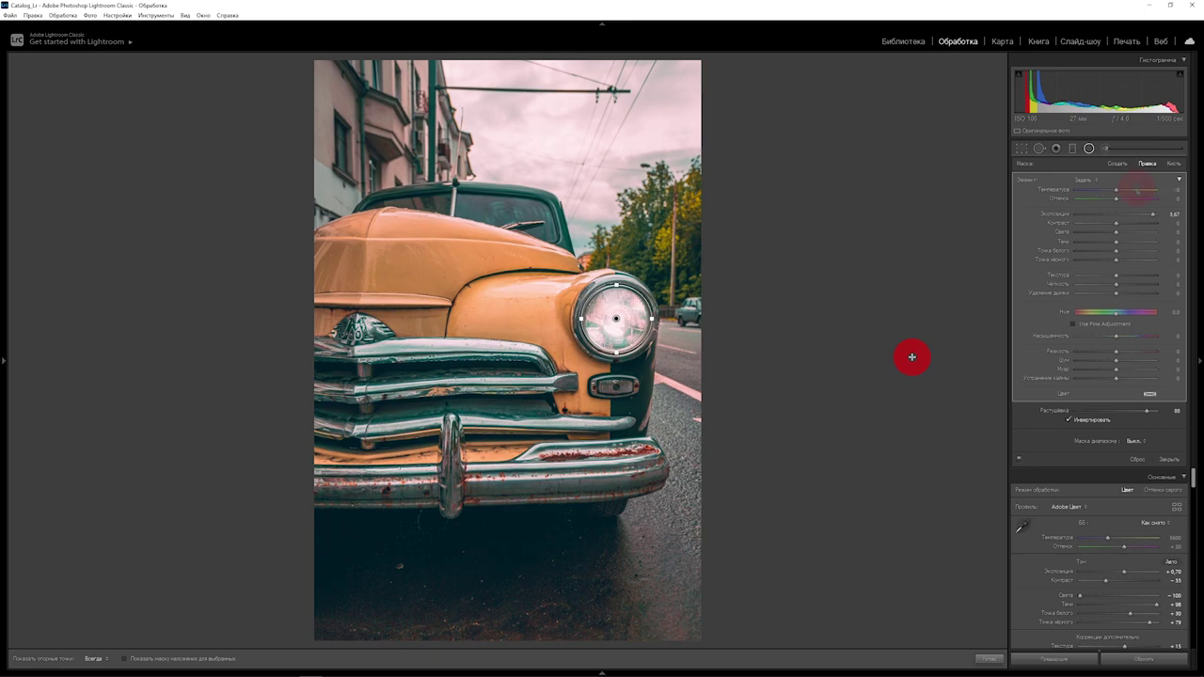
Step: Reset the mask's Temperature to neutral, then warm it slightly to 45
left_click_drag(1131, 189, 1105, 194)
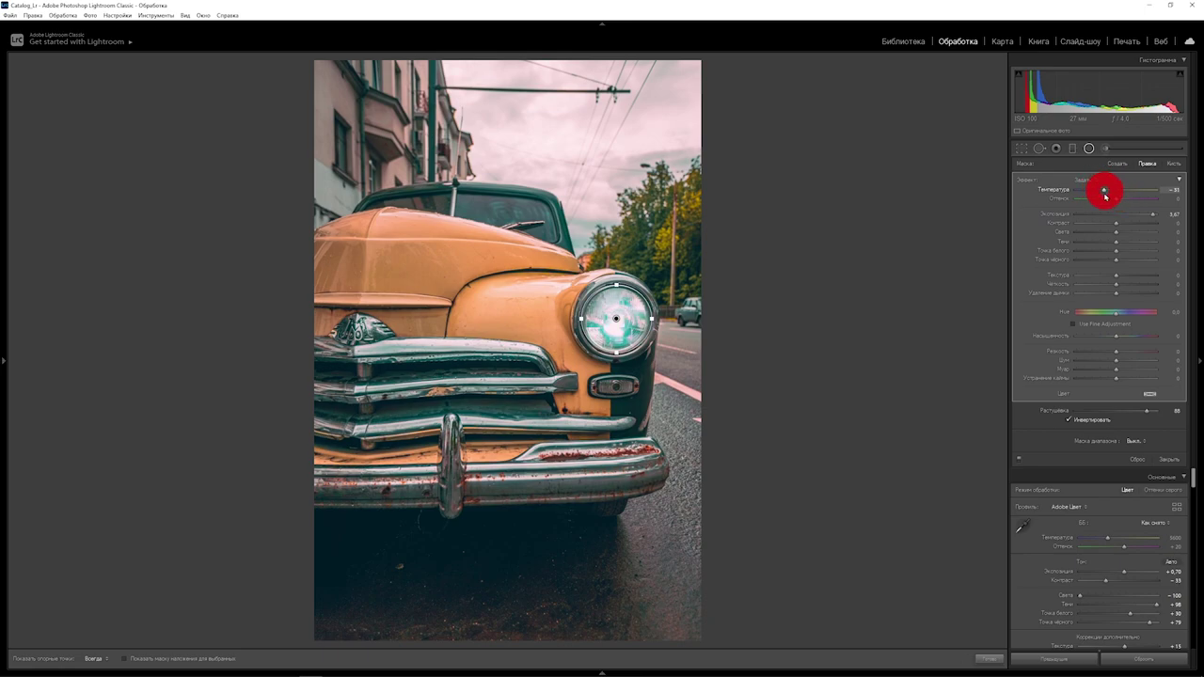
double_click(1105, 192)
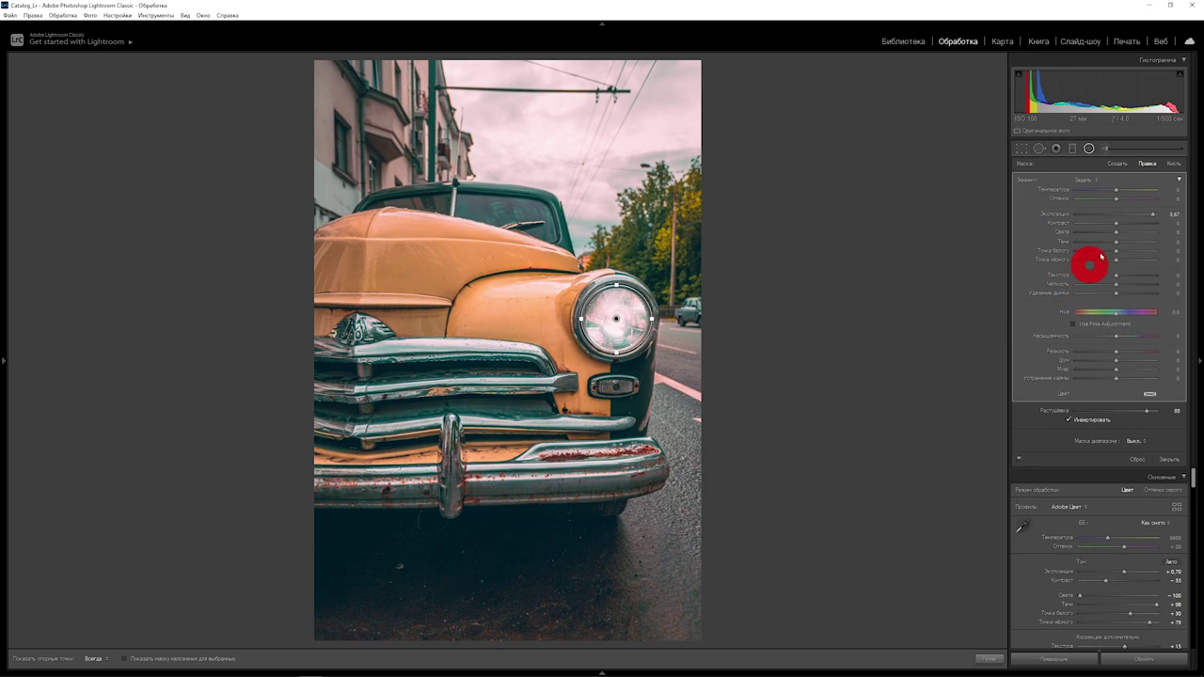
left_click_drag(1114, 189, 1134, 189)
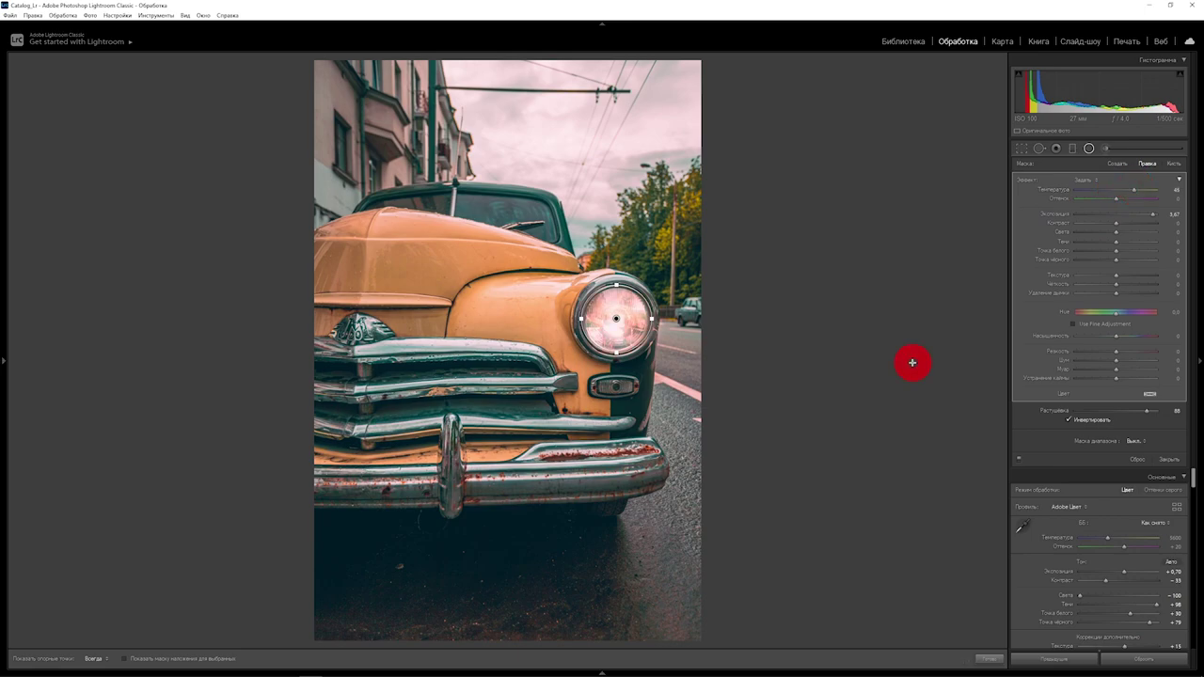
Step: Give the headlight mask a pale orange colour tint
left_click(1148, 395)
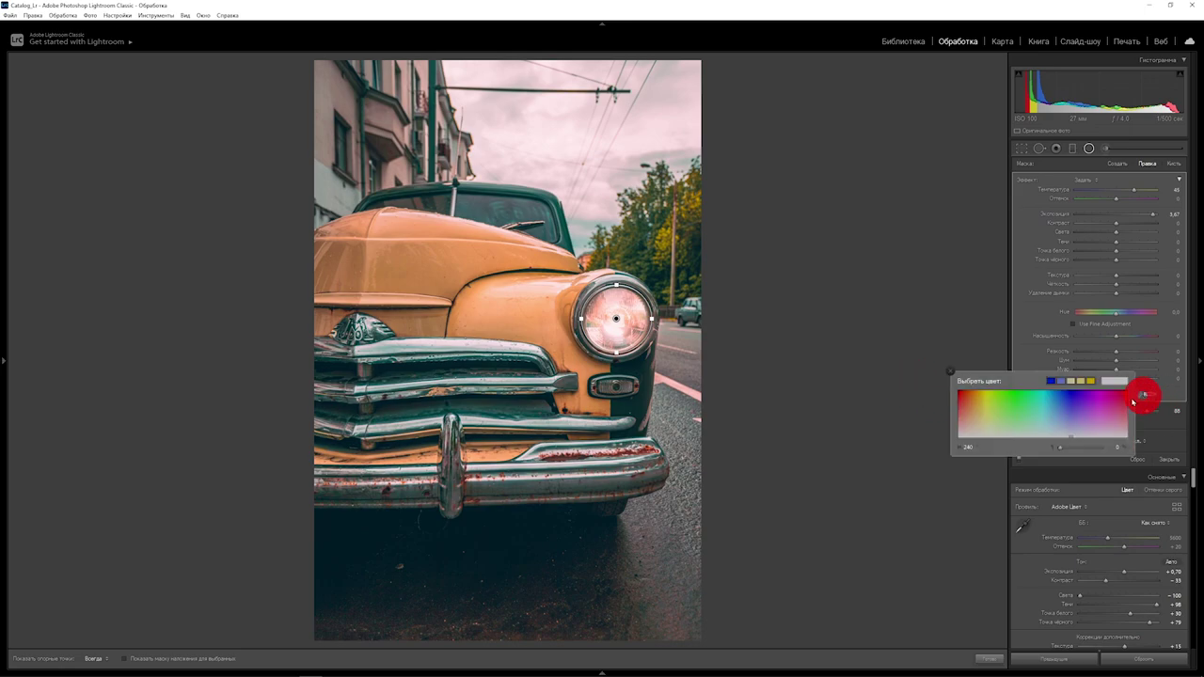
mouse_move(969, 418)
left_mouse_down()
mouse_move(984, 401)
mouse_move(968, 402)
left_mouse_up()
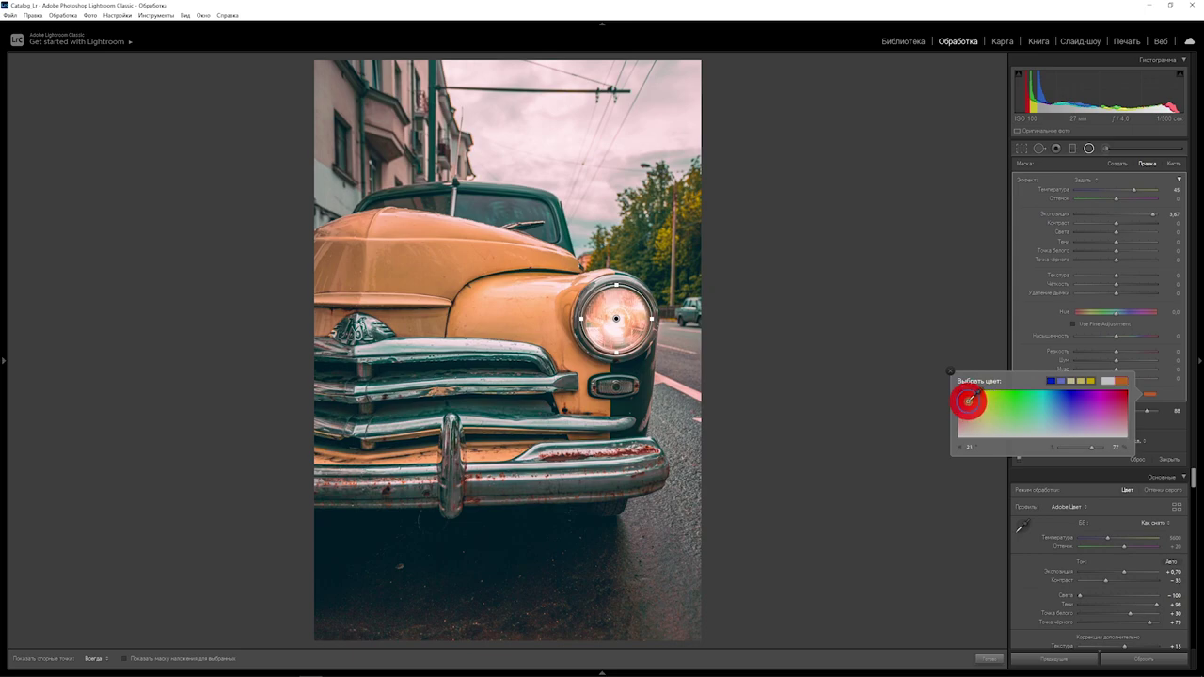
left_click(1016, 435)
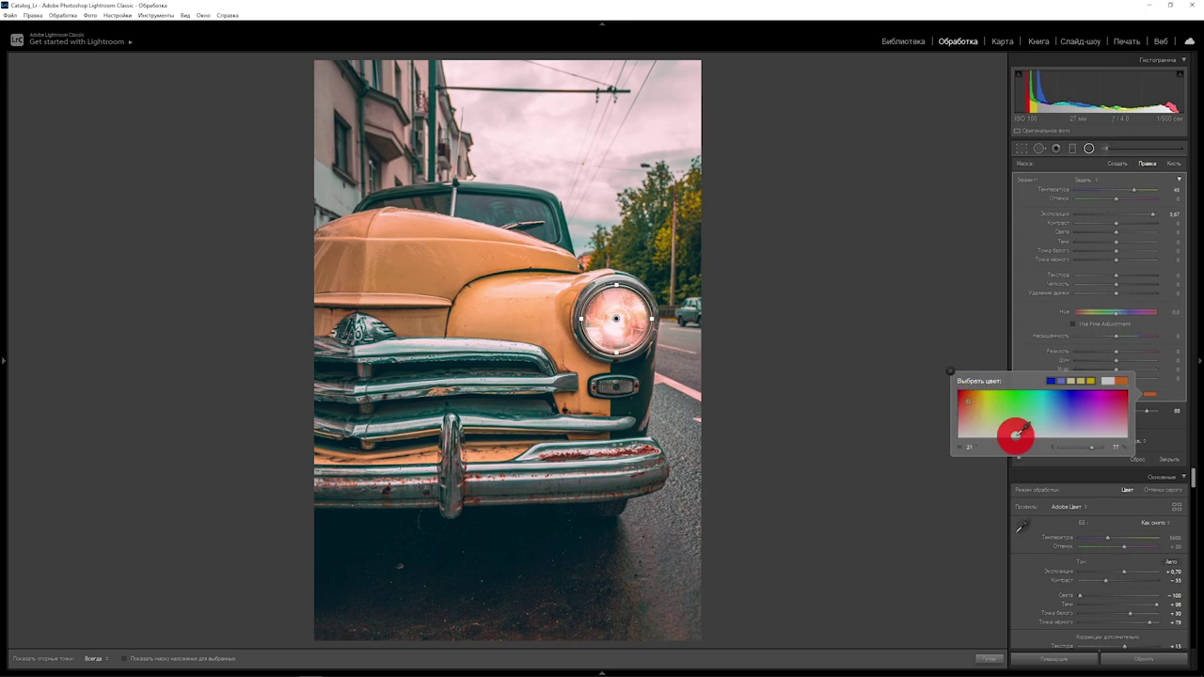
mouse_move(1091, 447)
left_mouse_down()
mouse_move(1079, 447)
mouse_move(1101, 448)
left_mouse_up()
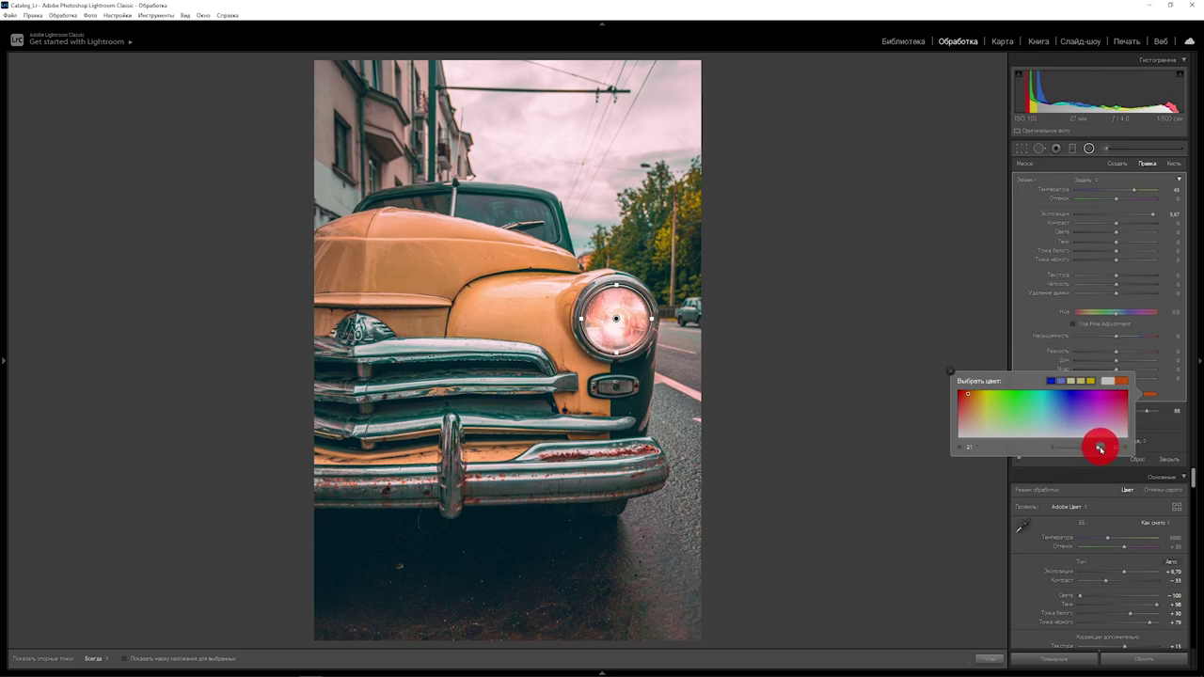
left_click(1126, 478)
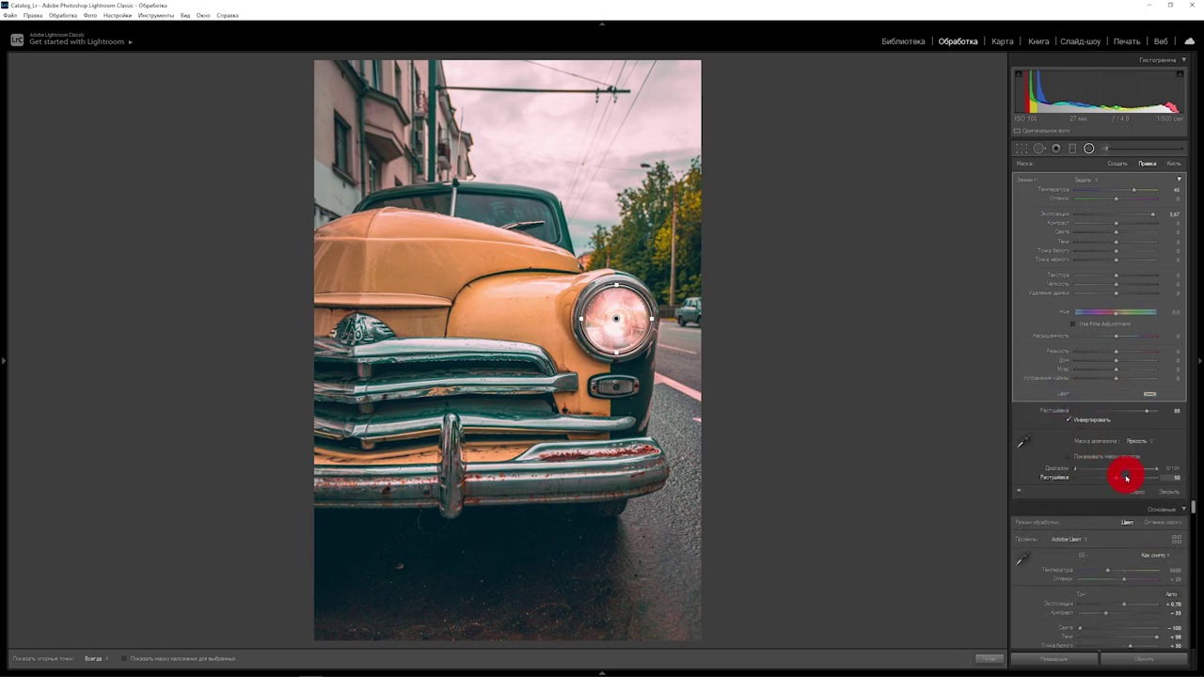
Step: Set the mask's Range Mask to Luminance, keeping the full 0/100 range
left_click(1067, 456)
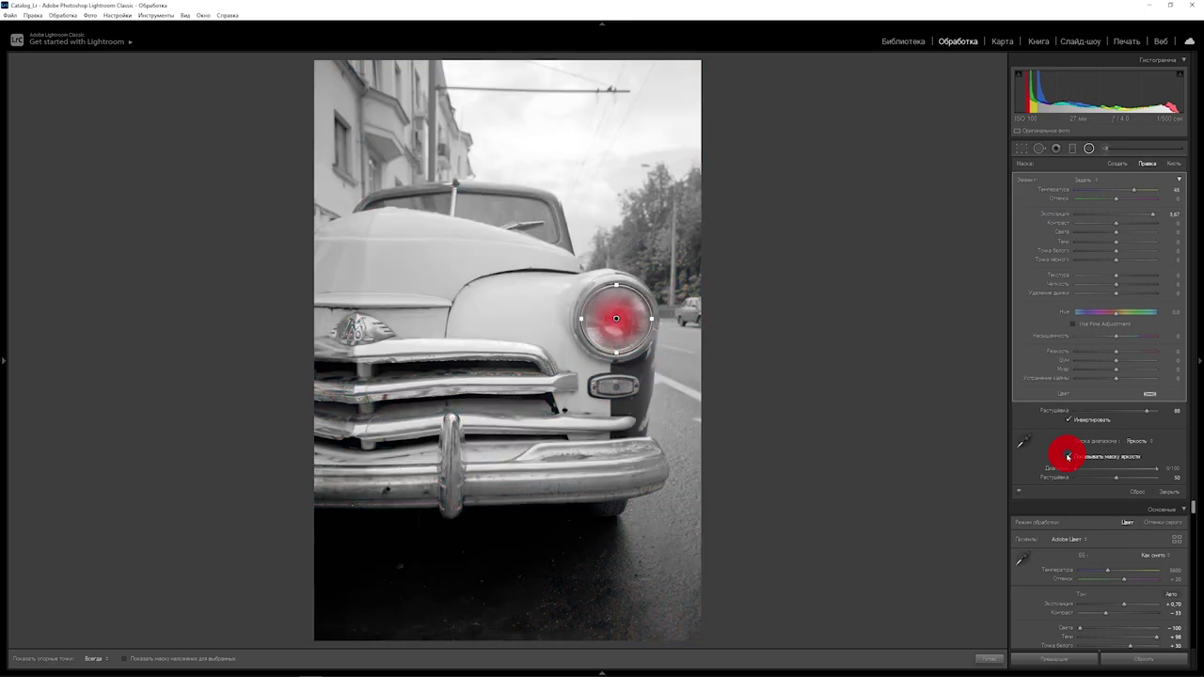
left_click_drag(1156, 469, 1136, 468)
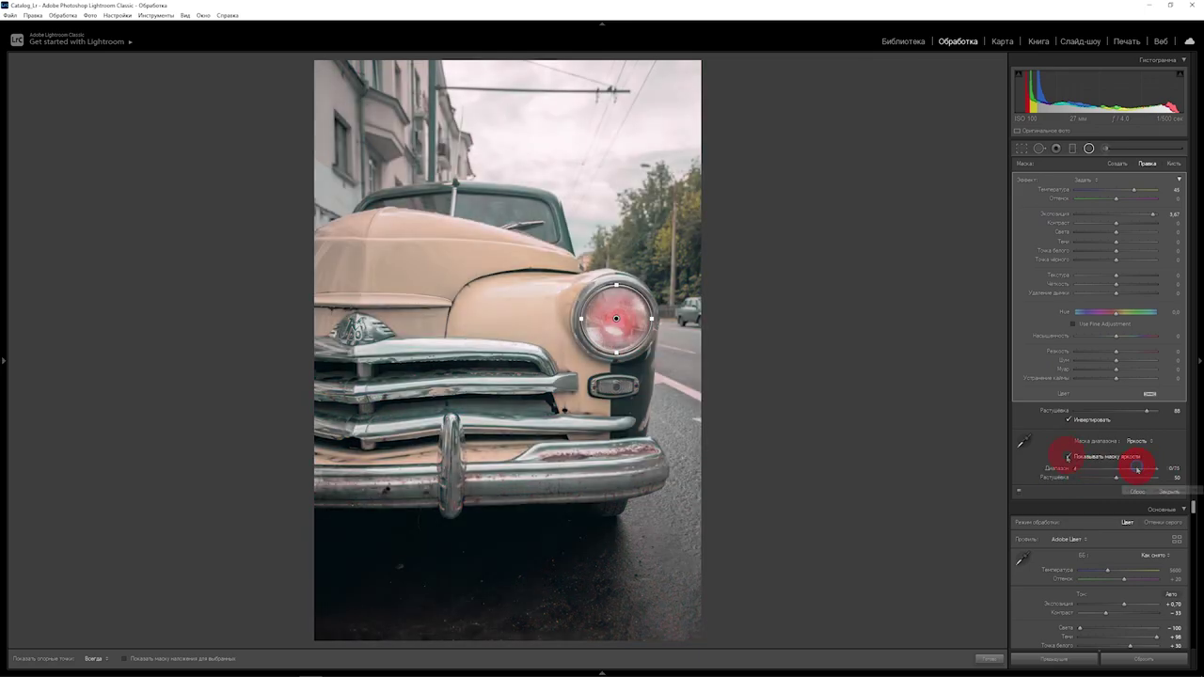
double_click(1136, 468)
left_click(1067, 457)
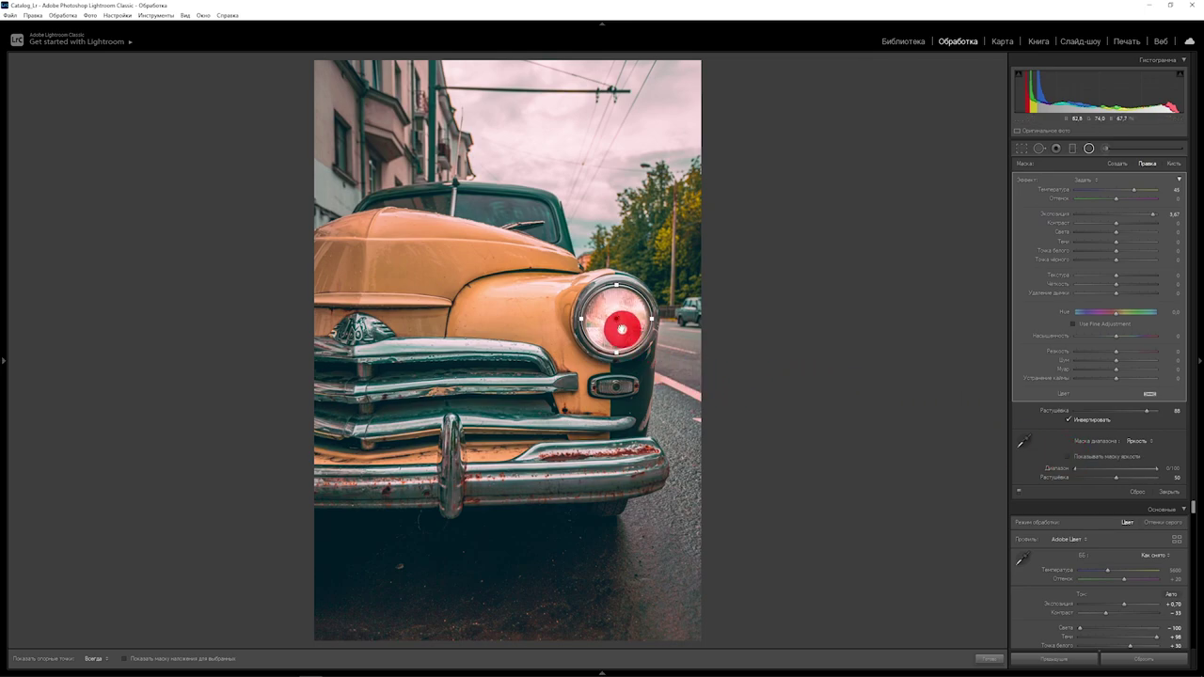
Step: Duplicate the headlight's radial filter and drag the copy down onto the small lamp
right_click(615, 321)
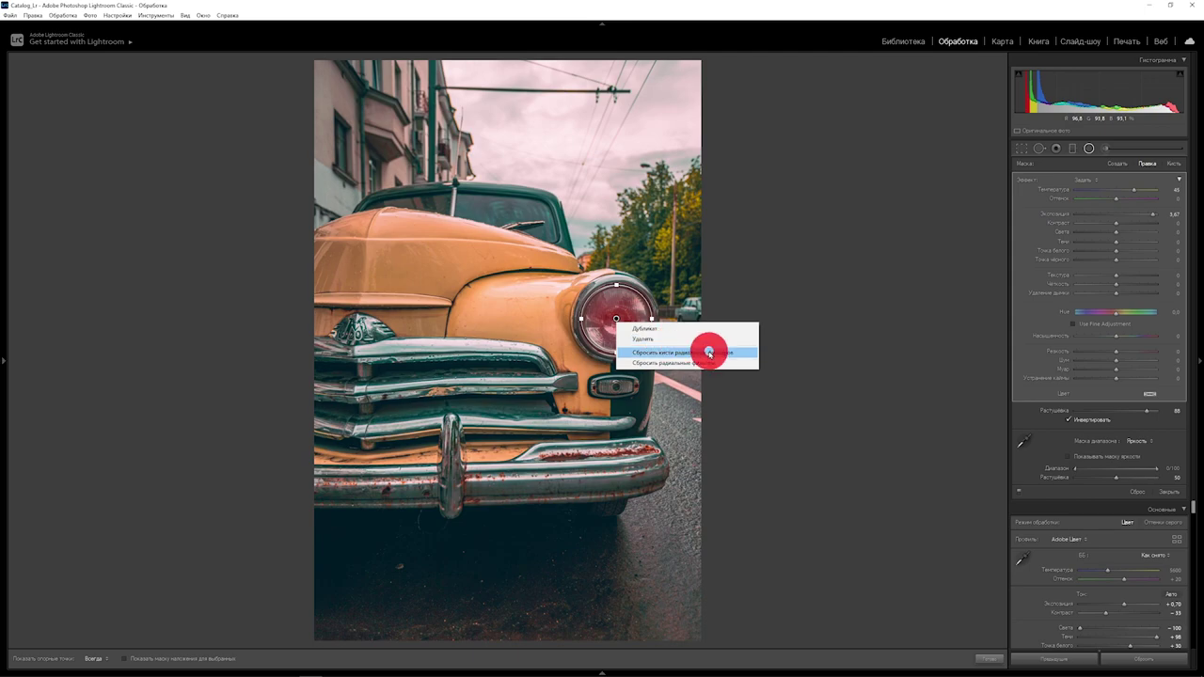
left_click(652, 329)
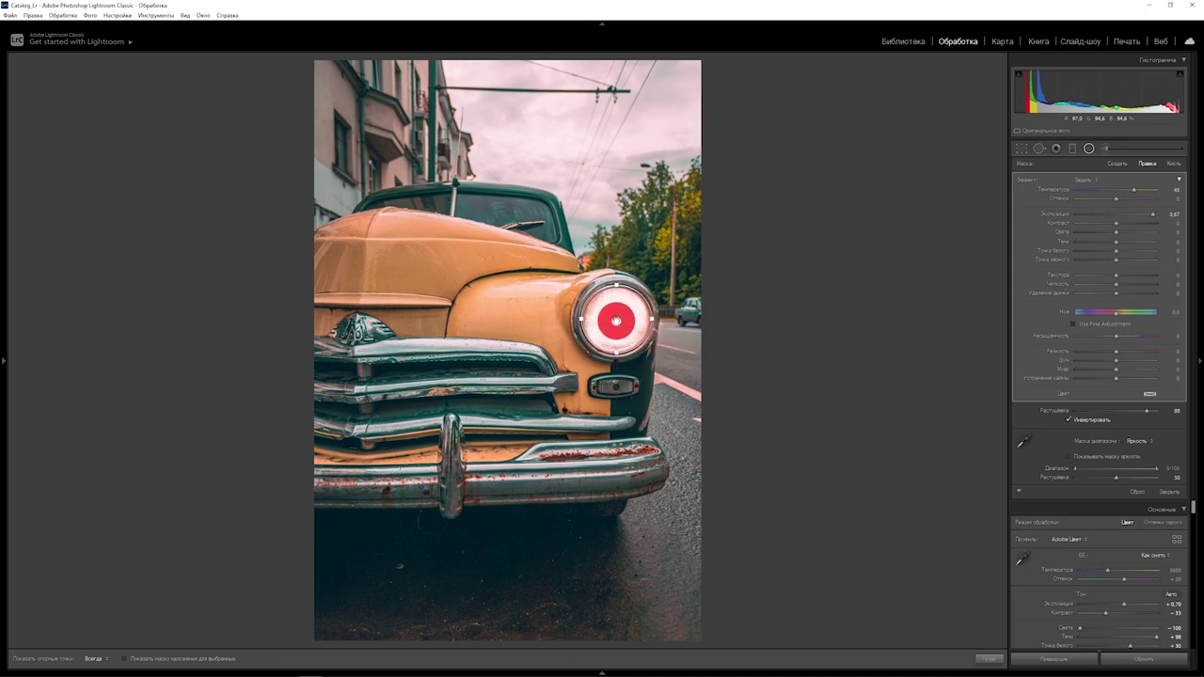
mouse_move(616, 320)
left_mouse_down()
mouse_move(631, 359)
mouse_move(611, 394)
left_mouse_up()
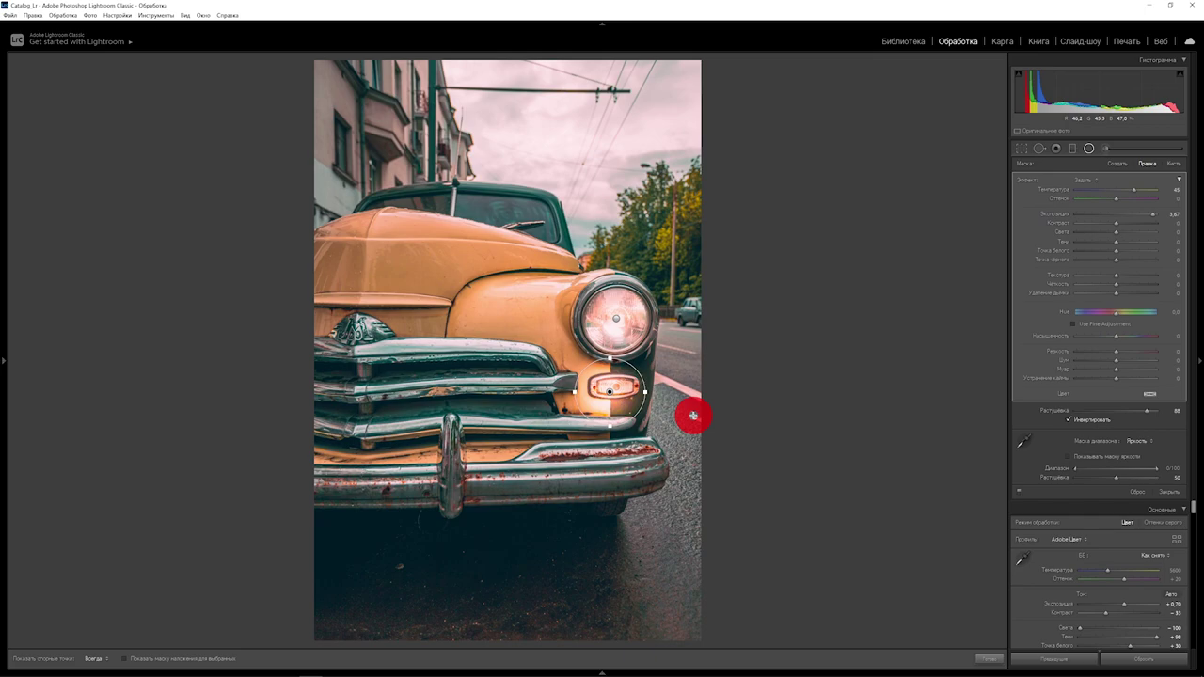
Step: Flatten the copied filter over the small lamp and raise Exposure, Highlights to 100, and Whites
mouse_move(611, 358)
left_mouse_down()
mouse_move(608, 383)
mouse_move(647, 393)
left_mouse_up()
left_click_drag(635, 395, 617, 392)
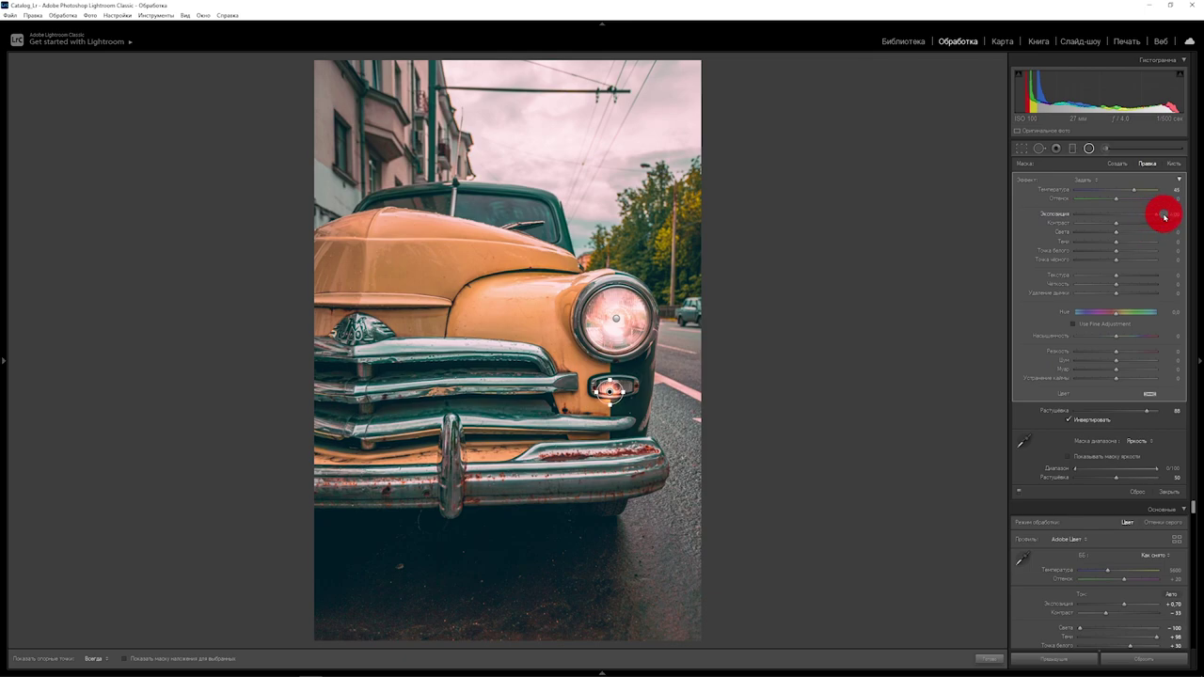
left_click_drag(1165, 216, 1164, 216)
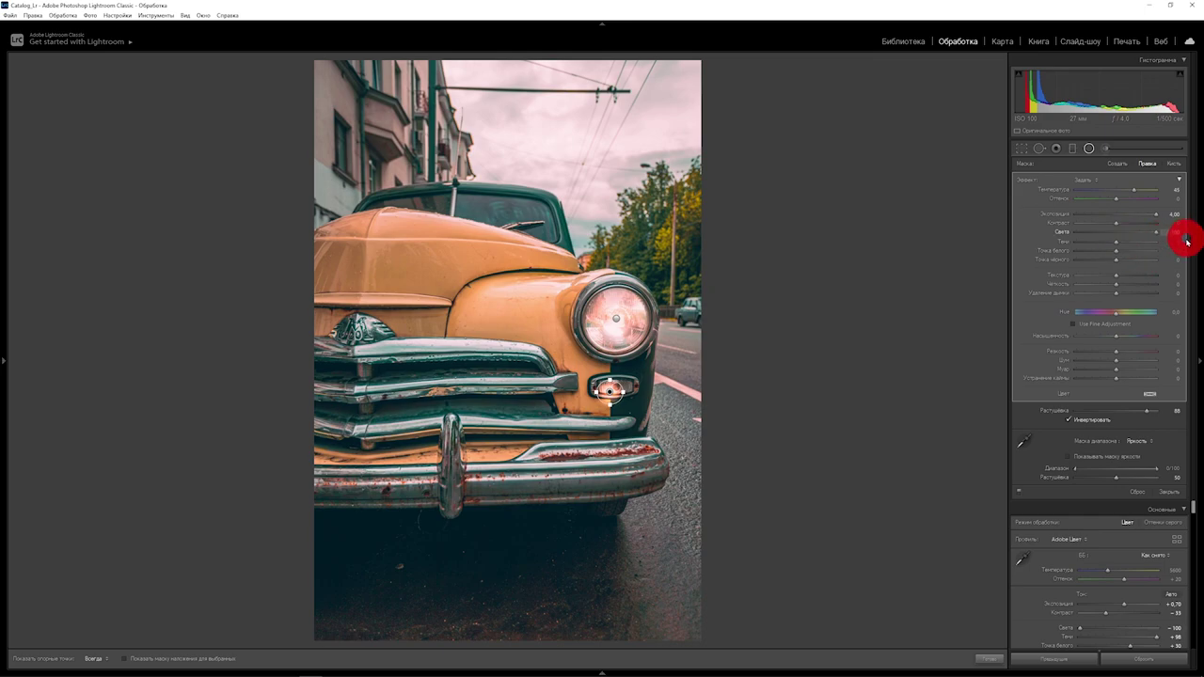
left_click_drag(1187, 241, 1187, 241)
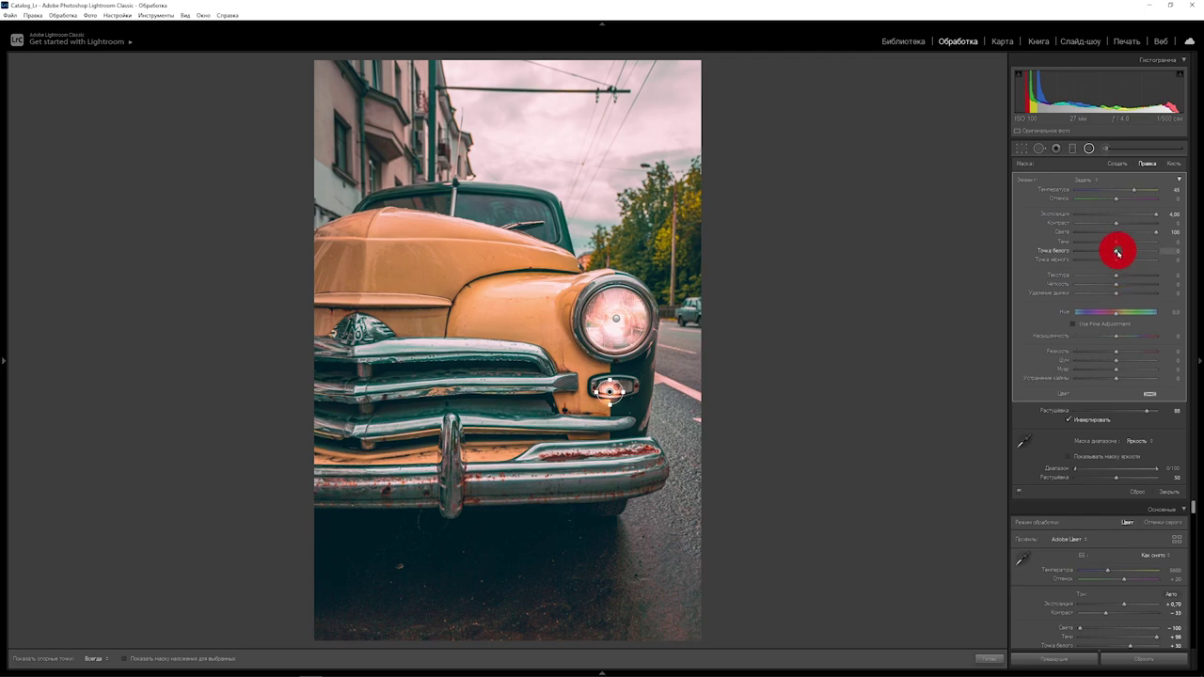
mouse_move(1117, 251)
left_mouse_down()
mouse_move(1149, 251)
mouse_move(1148, 262)
left_mouse_up()
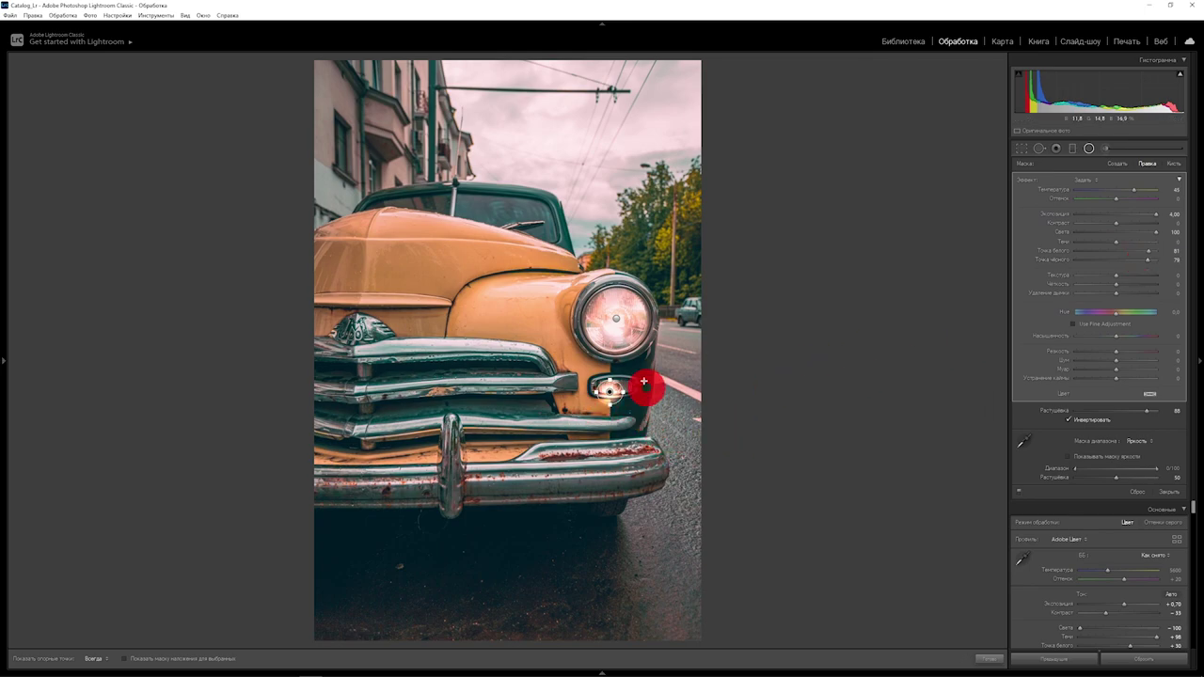
mouse_move(643, 382)
left_mouse_down()
mouse_move(611, 396)
mouse_move(614, 316)
left_mouse_up()
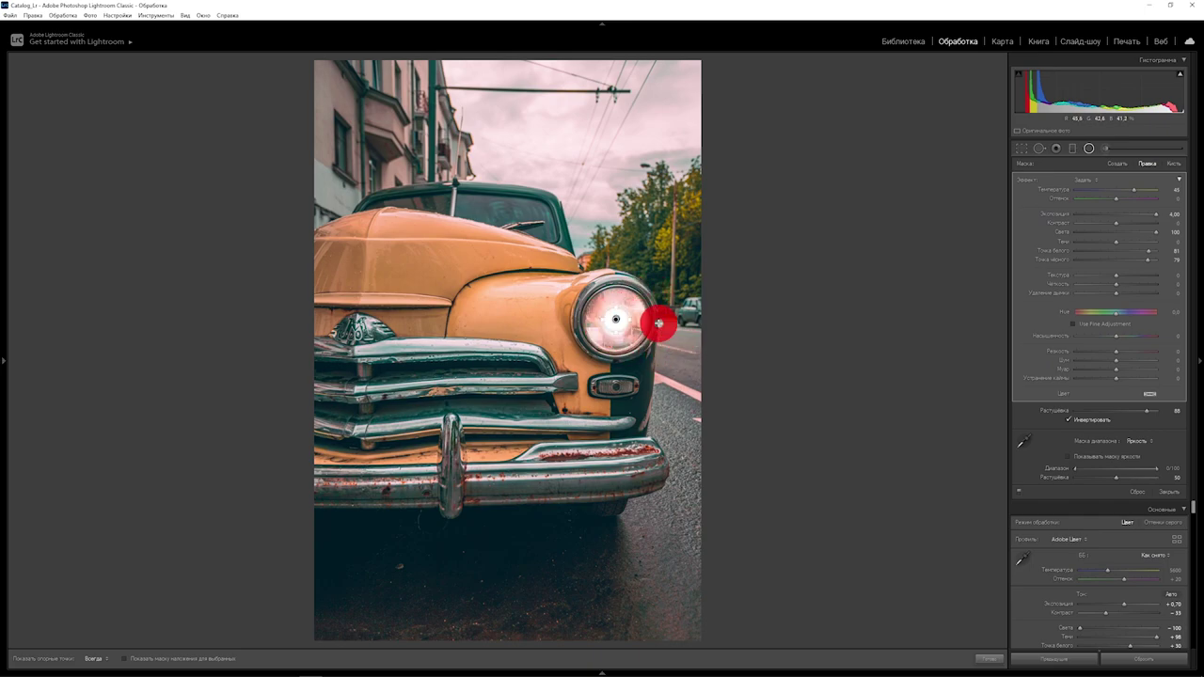
Step: Lower the lamp mask's Exposure to 2.82, reset Whites and Blacks to 0, and compare filters off/on
left_click_drag(1156, 214, 1138, 217)
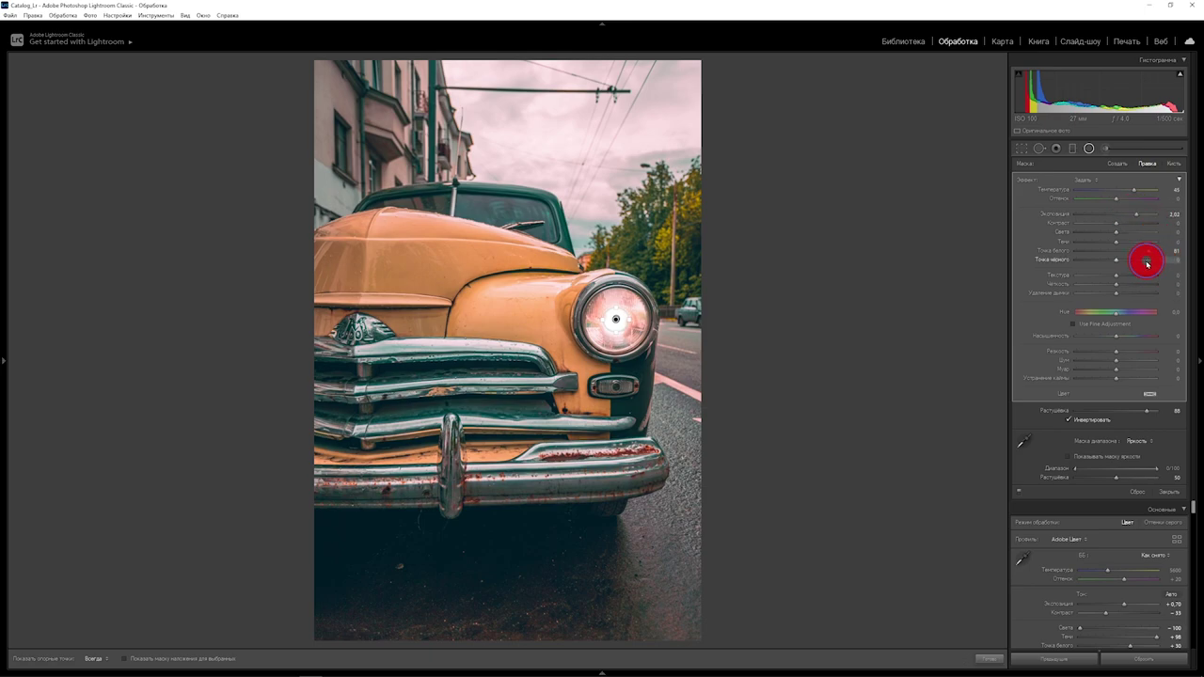
double_click(1146, 260)
double_click(1147, 250)
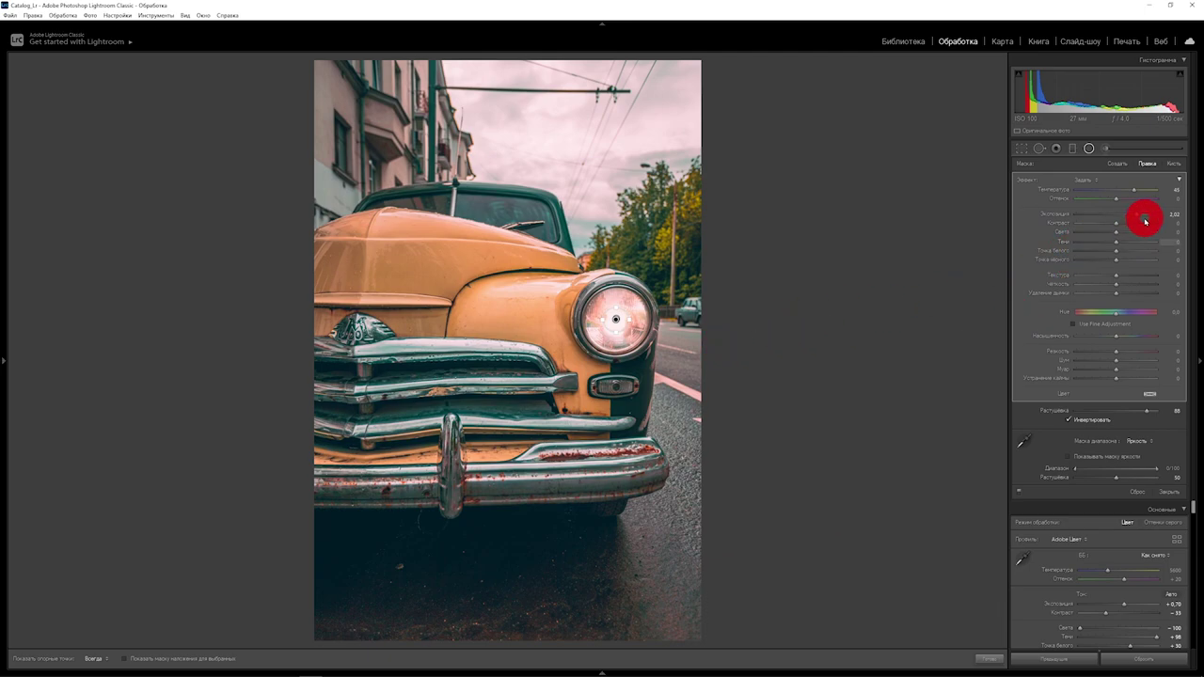
key("Escape")
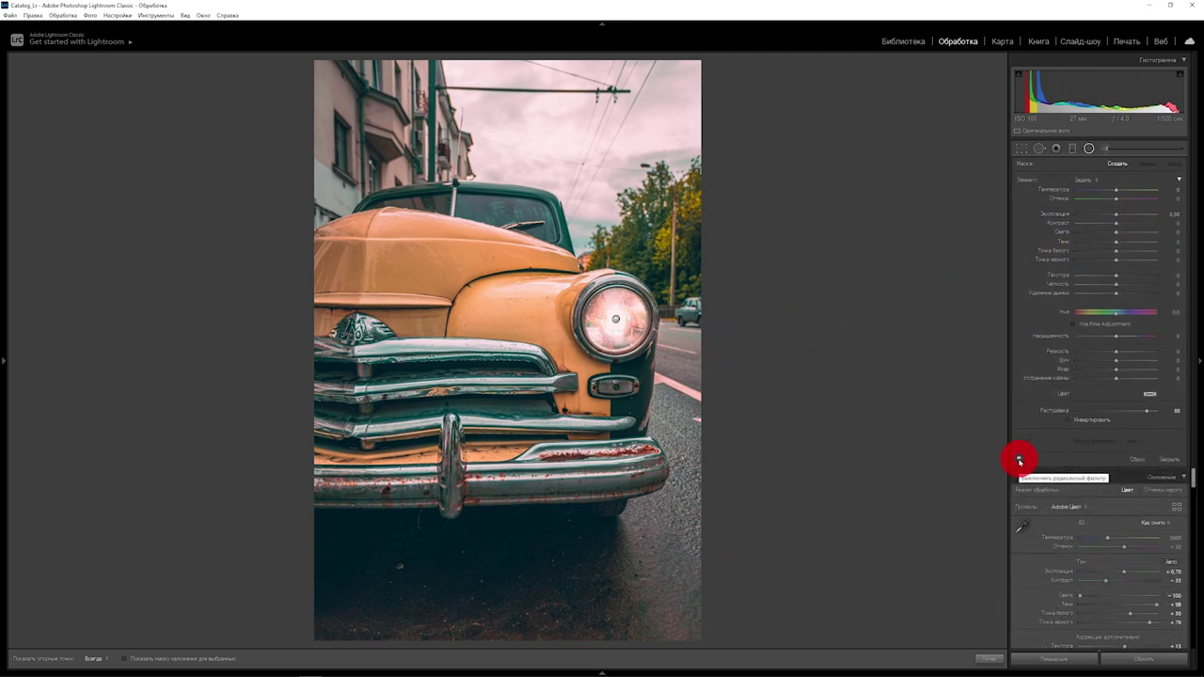
left_click(1020, 461)
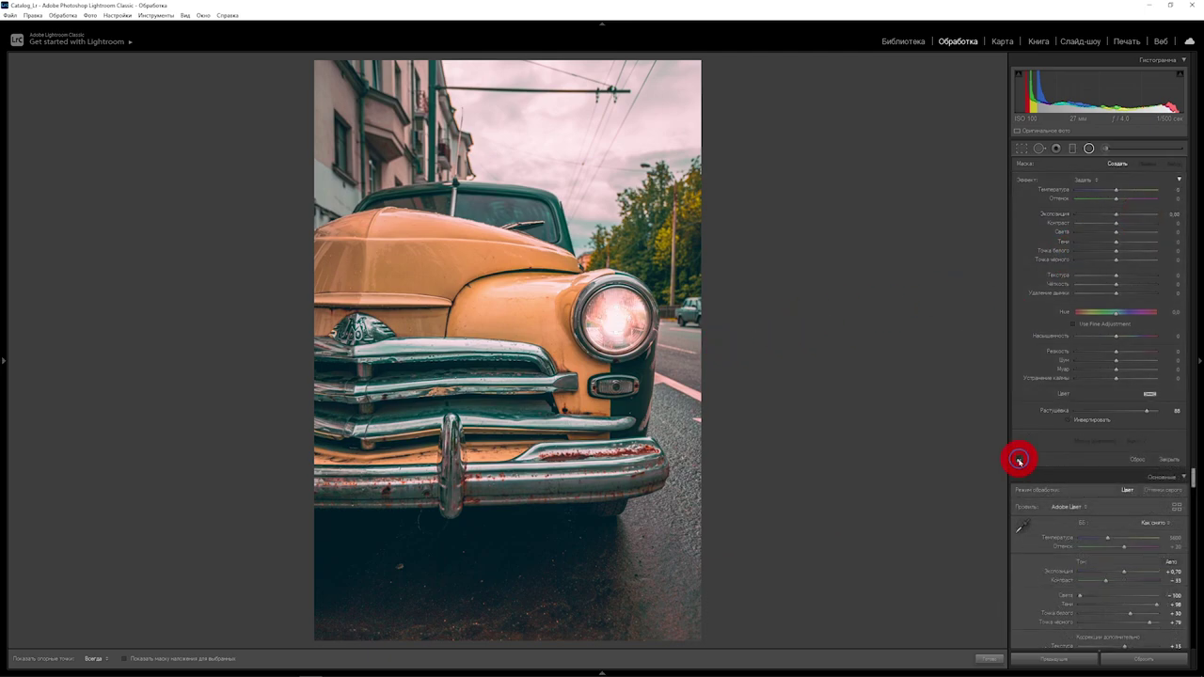
left_click(1019, 461)
left_click(1019, 461)
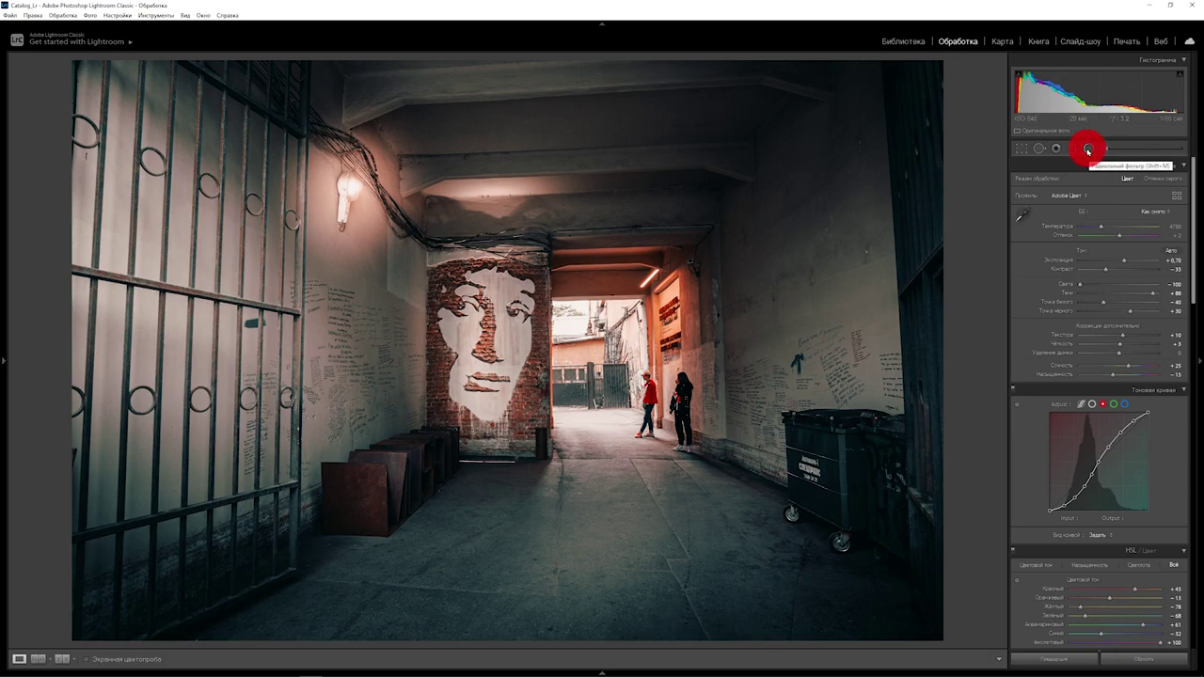
Step: Open the alley photo's radial filter and toggle it off and on to compare the wall lamp glow
left_click(1088, 149)
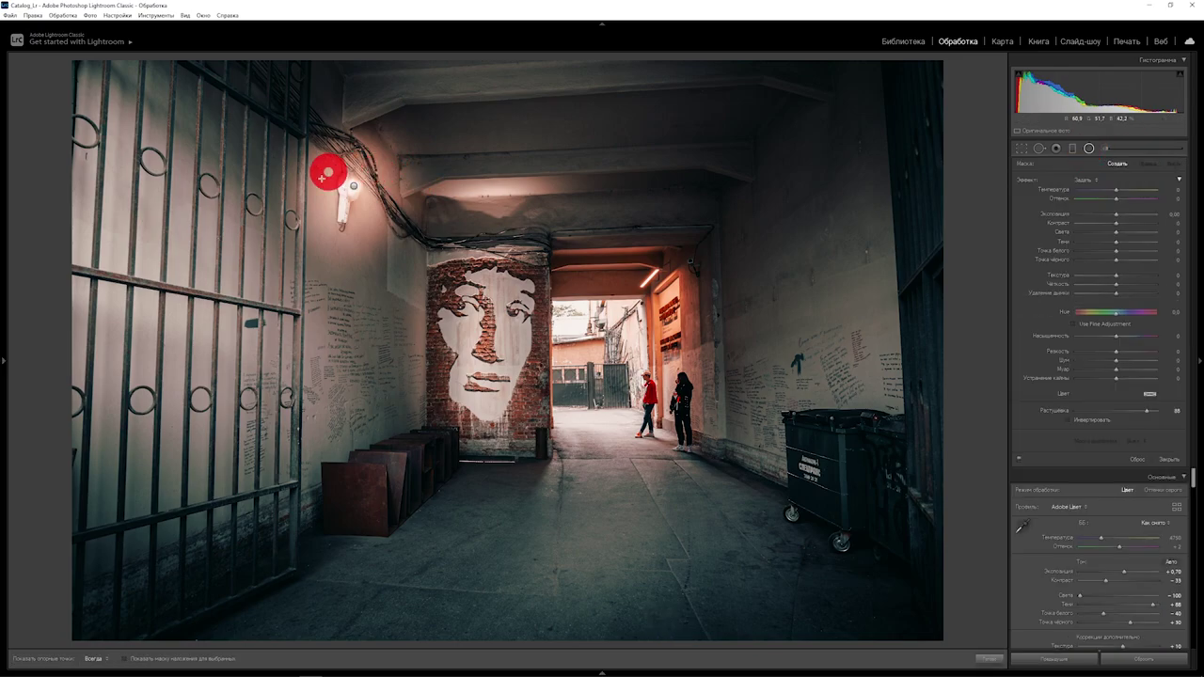
left_click(1018, 461)
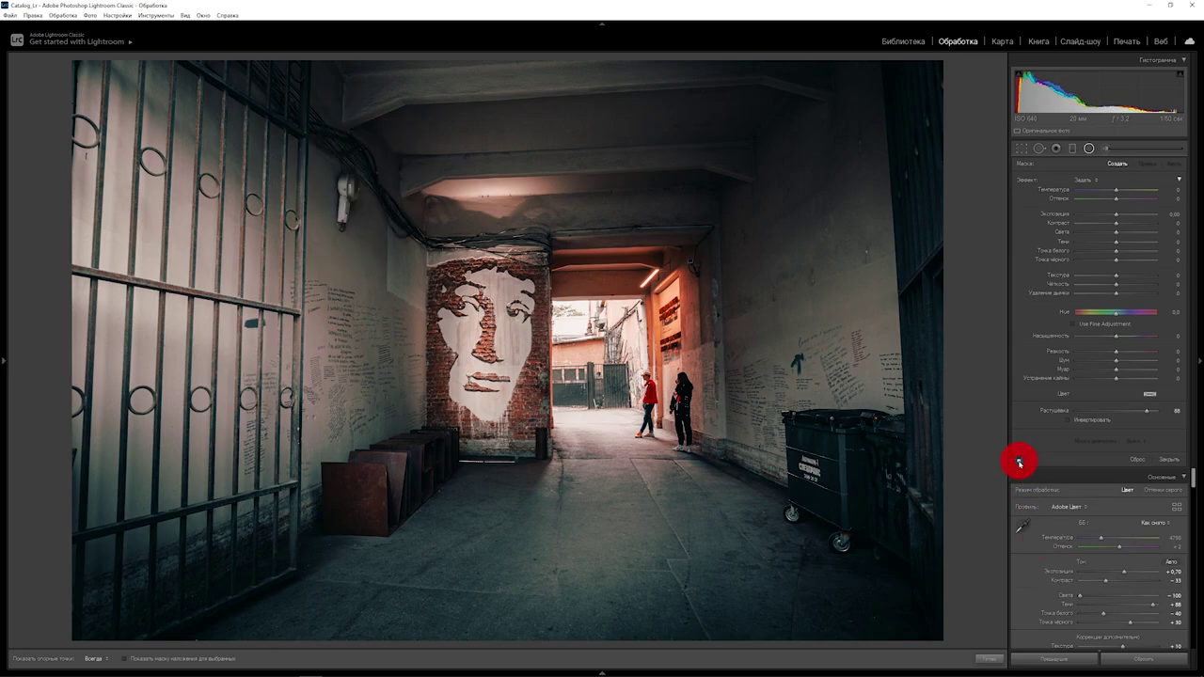
left_click(1018, 462)
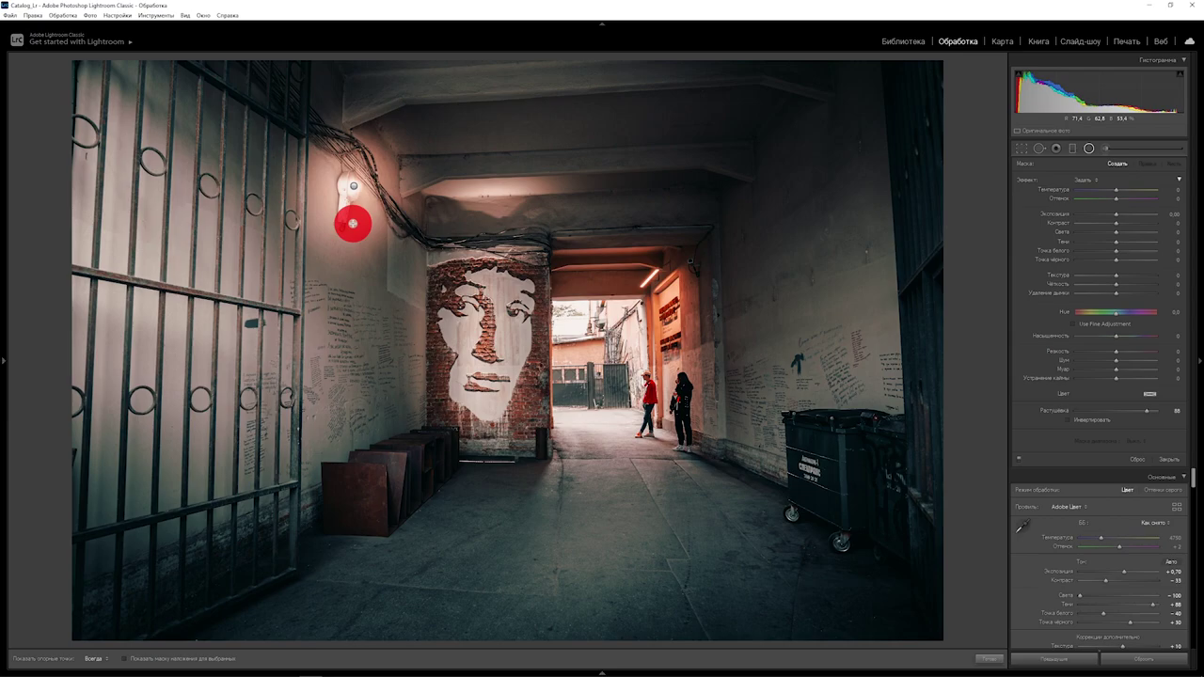
Step: Show the alley's graduated filter and toggle it off and on to compare the floor darkening
left_click(1072, 148)
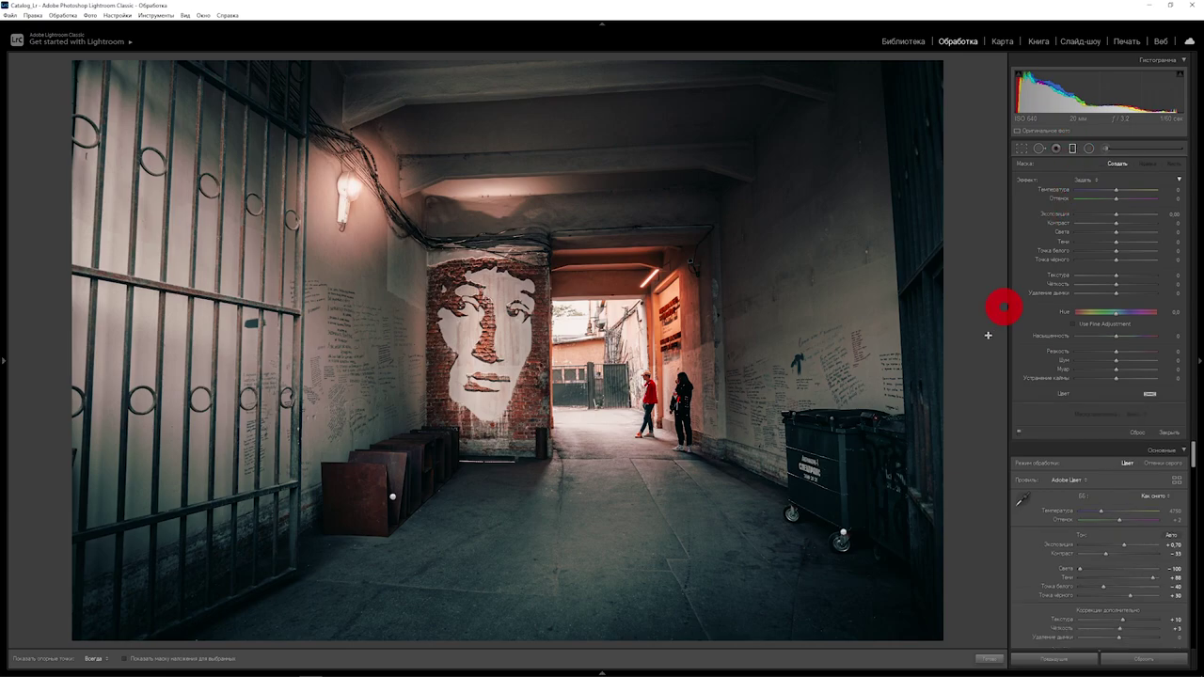
left_click(1018, 433)
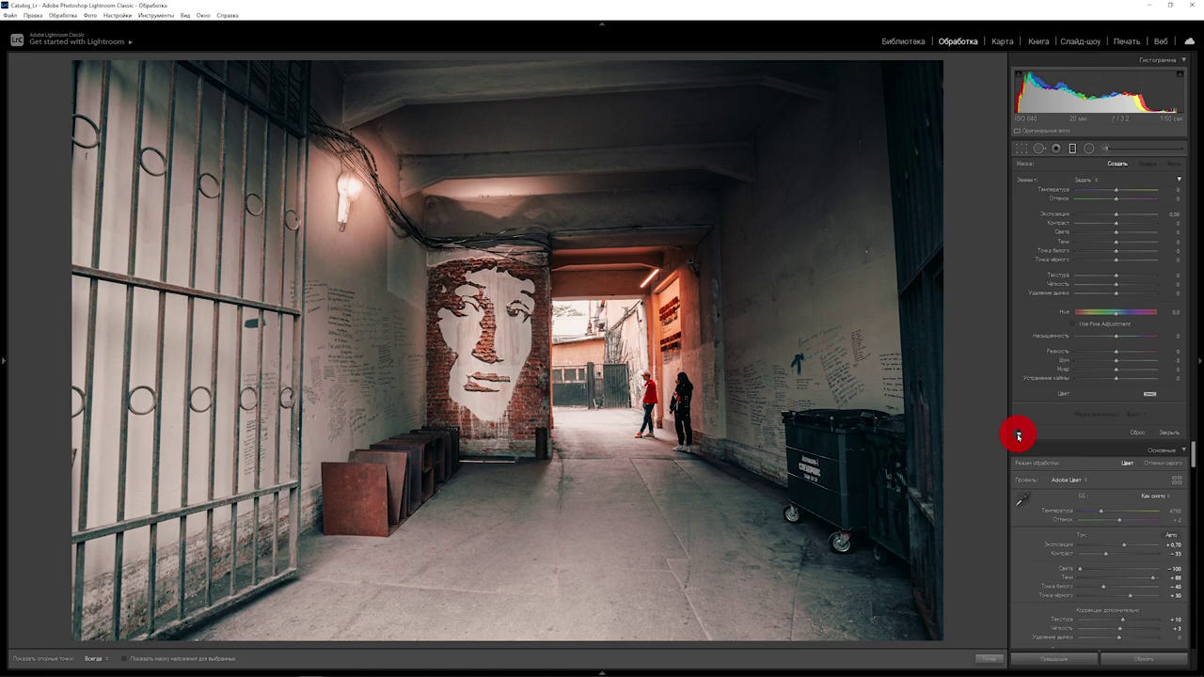
left_click(1018, 433)
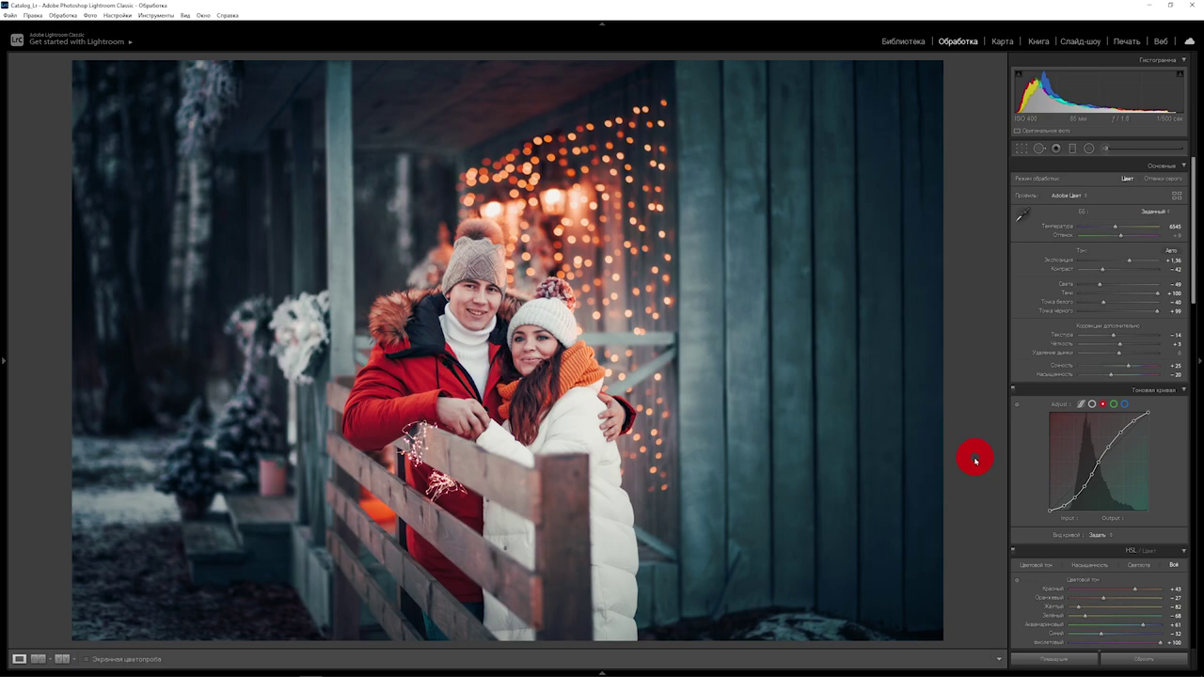
Step: Toggle the couple photo's radial filter off and on to compare the faces, then close it
left_click(1088, 149)
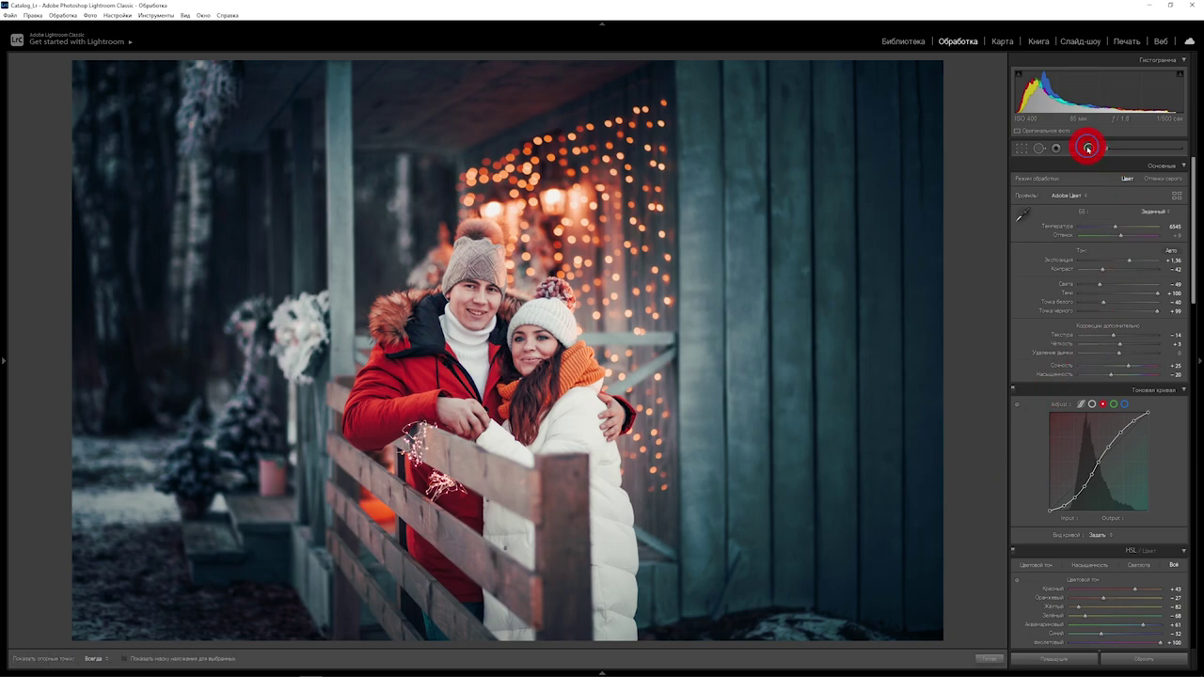
left_click(1018, 461)
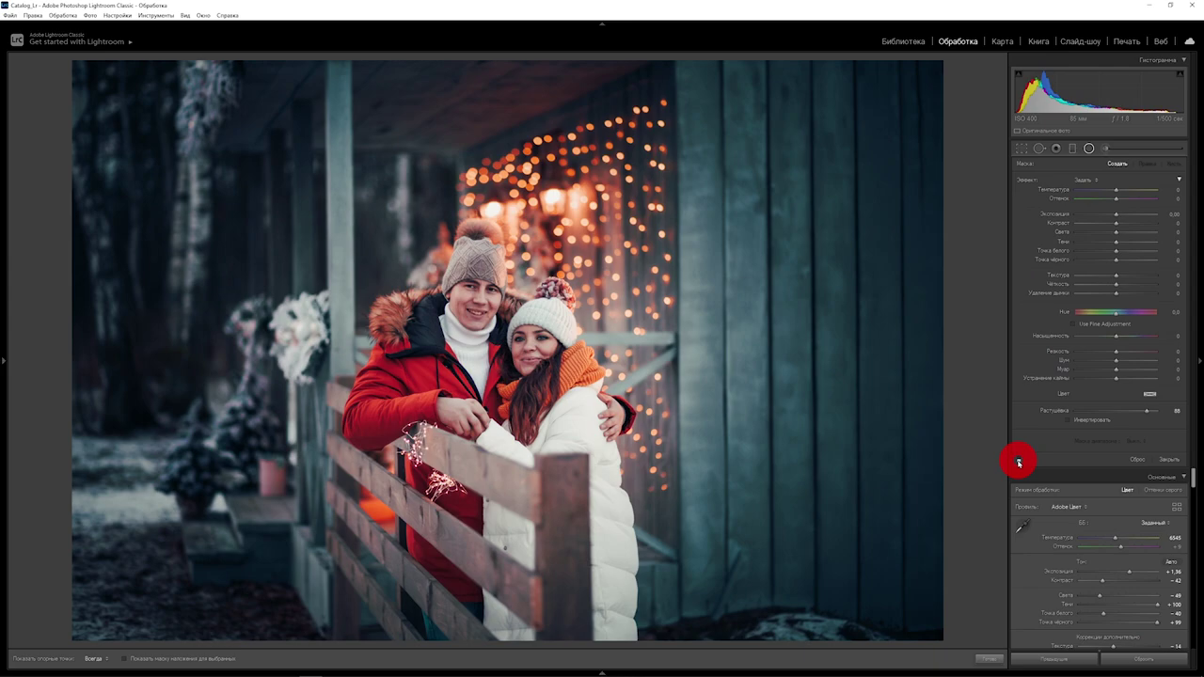
left_click(1018, 461)
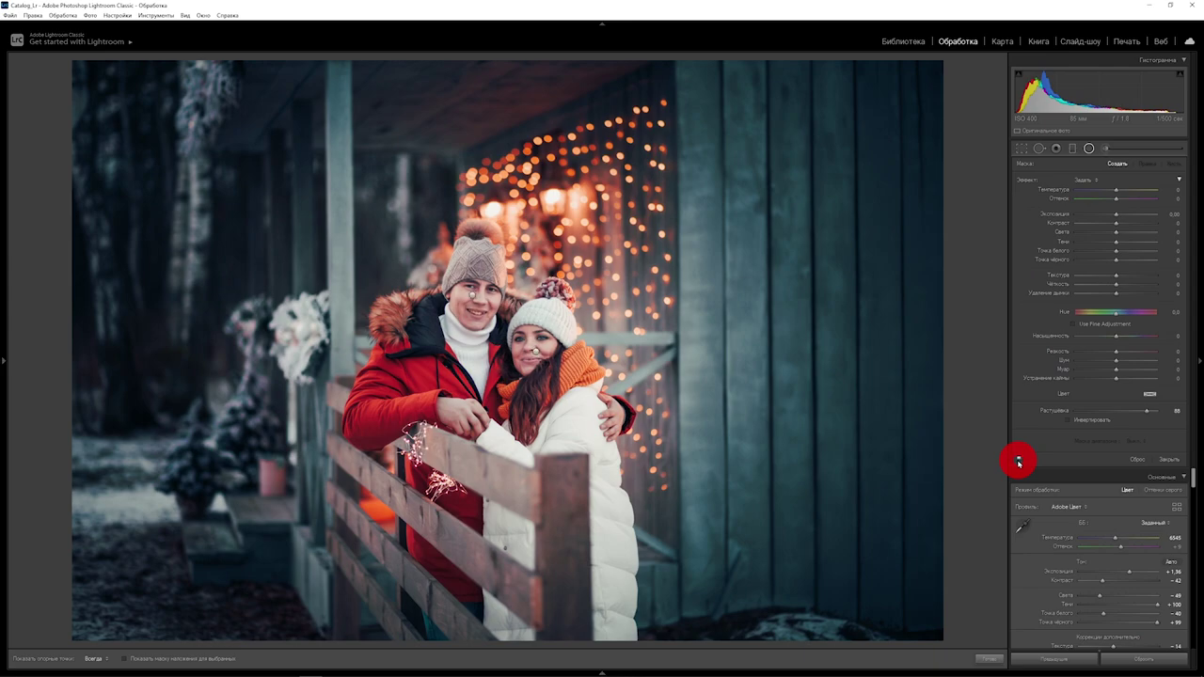
key("shift+m")
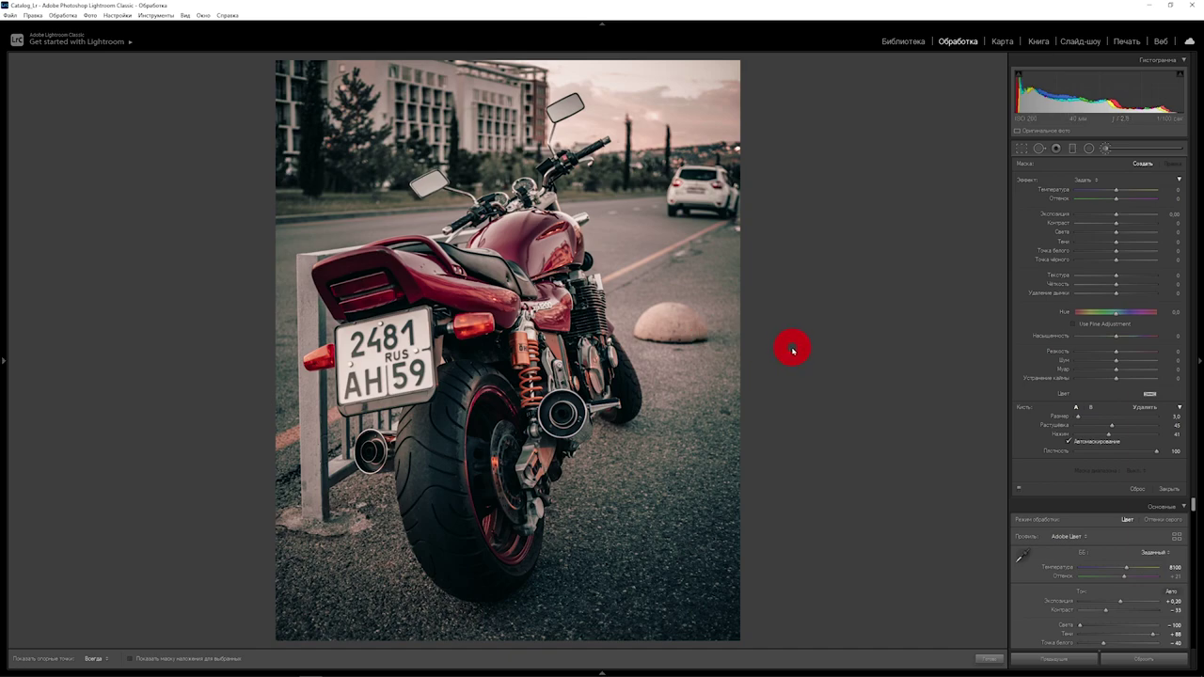
Step: Start a new Adjustment Brush mask, leaving the effect preset unchosen, and zoom 1:1 on the grey bollard
left_click(1108, 149)
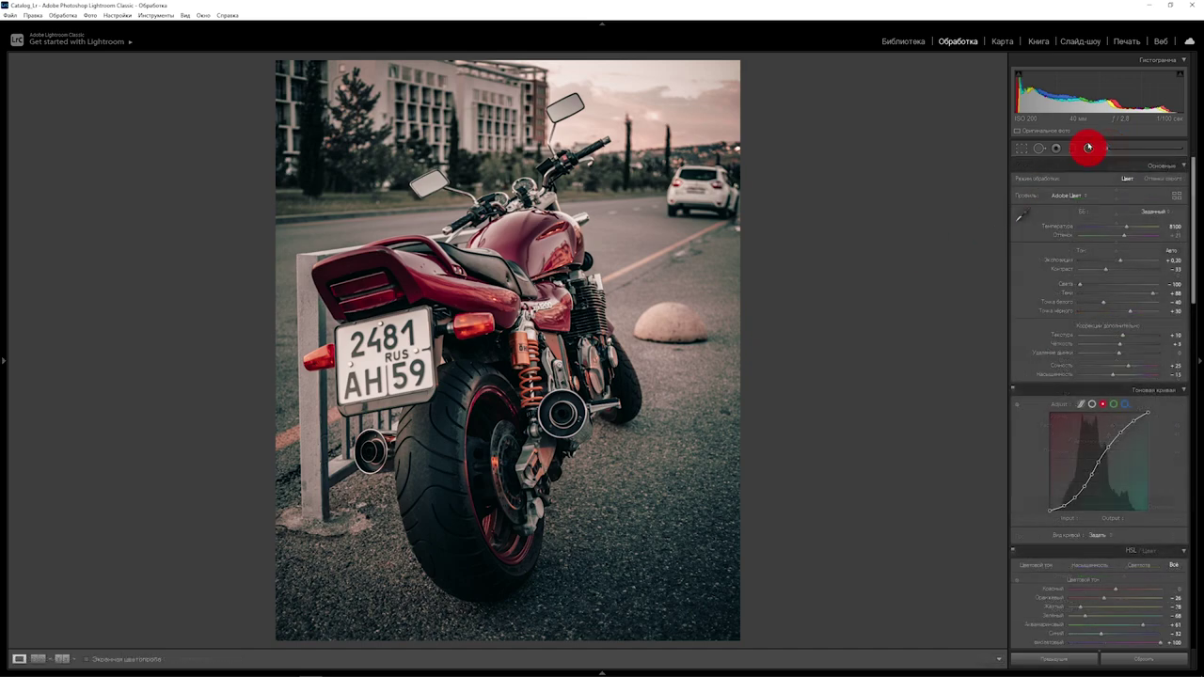
left_click(1106, 149)
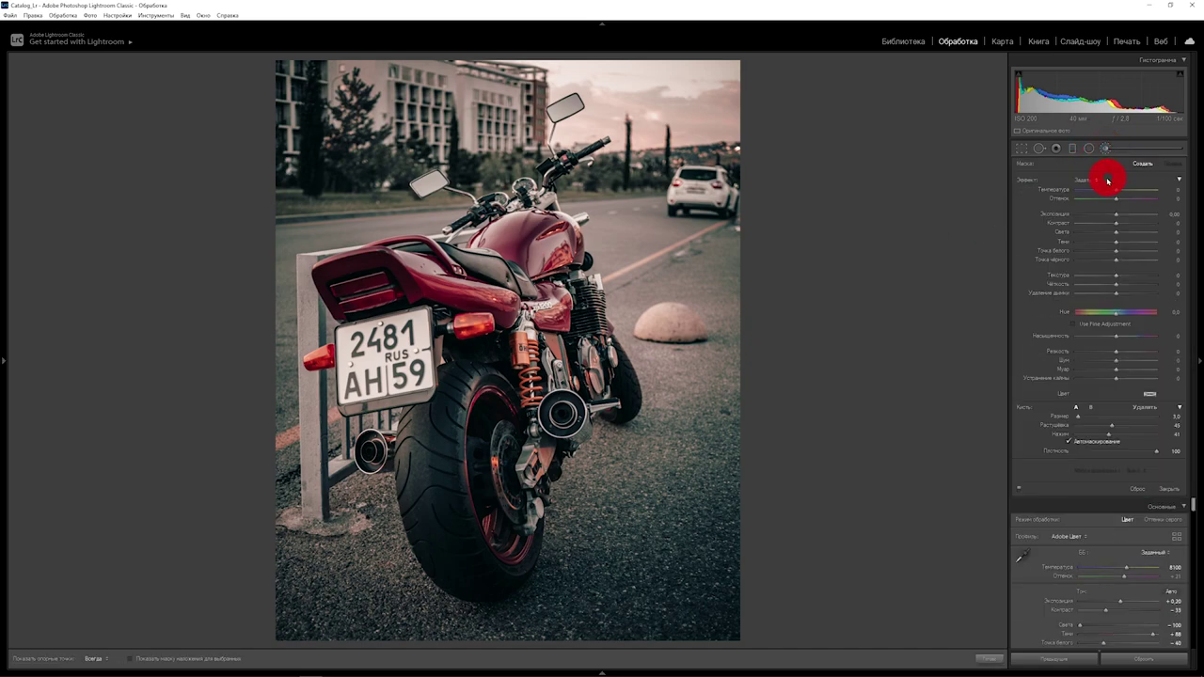
left_click(1096, 180)
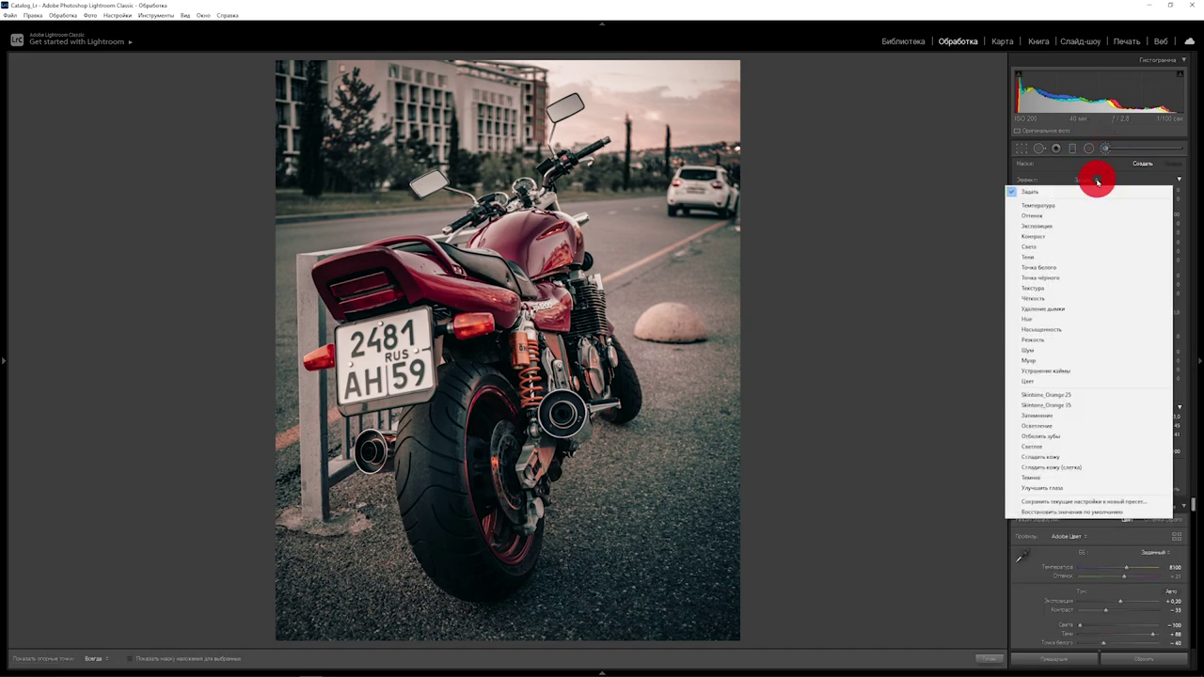
left_click(990, 206)
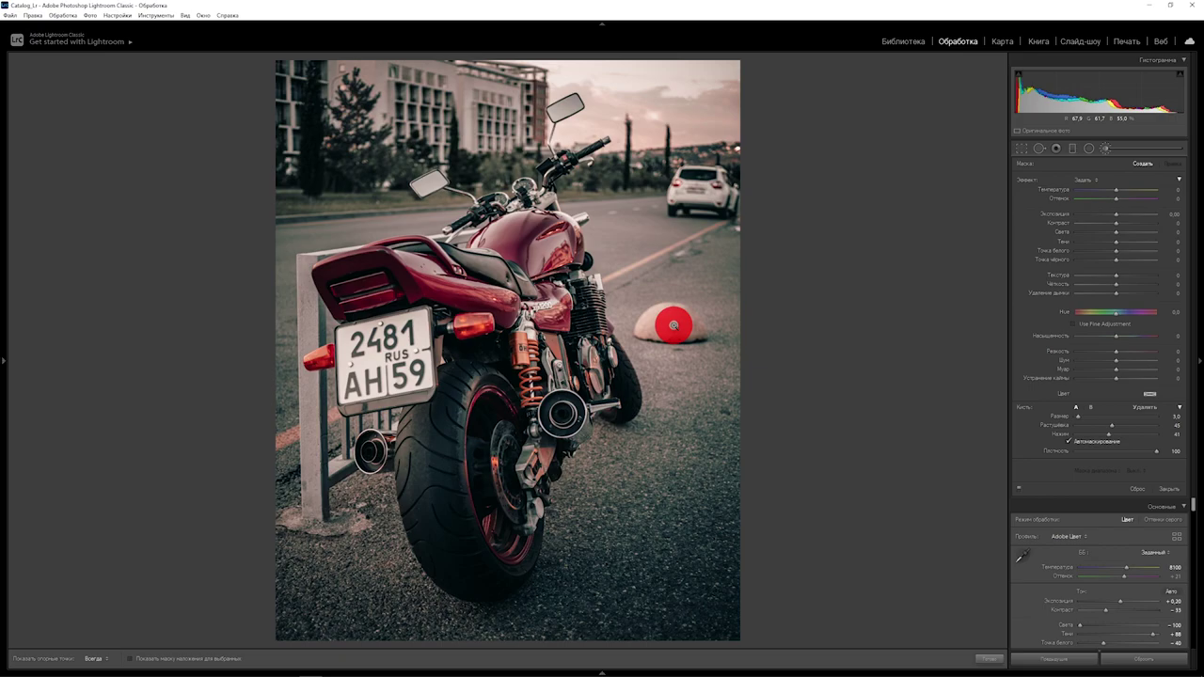
key("z")
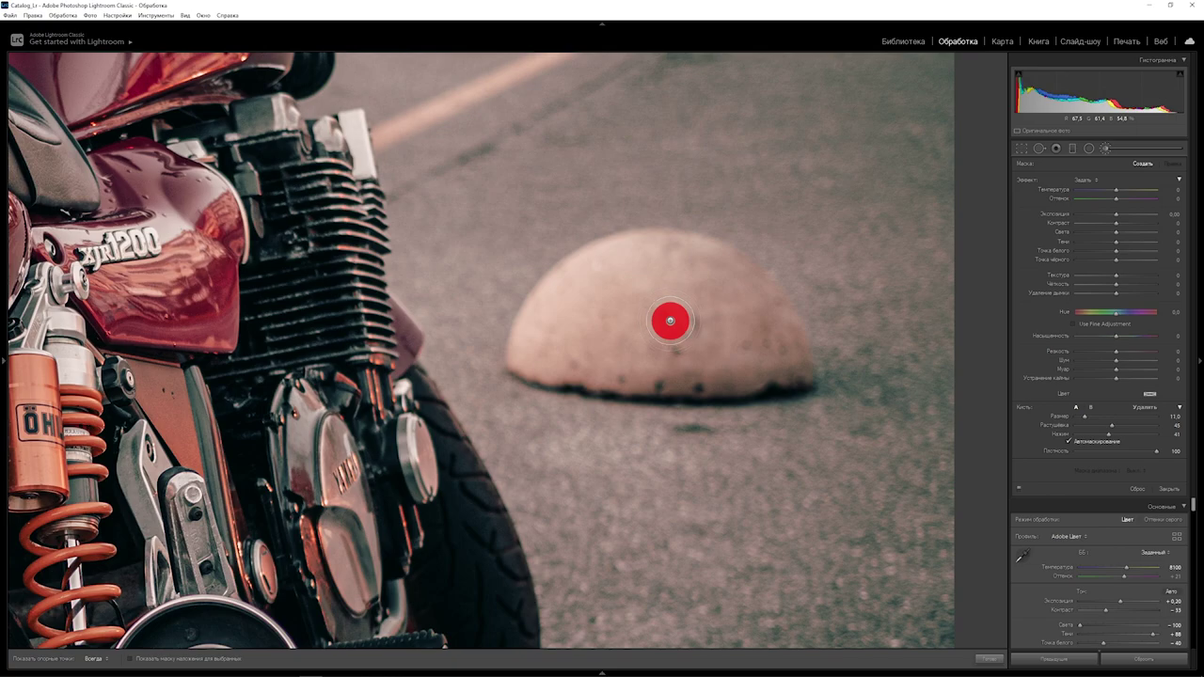
Step: Adjust the brush size and set the brush Color tint to orange at full saturation
scroll(670, 320, "up", 5)
scroll(669, 321, "down", 2)
scroll(670, 320, "up", 1)
left_click(1149, 394)
left_click(971, 398)
left_click_drag(1059, 448, 1091, 449)
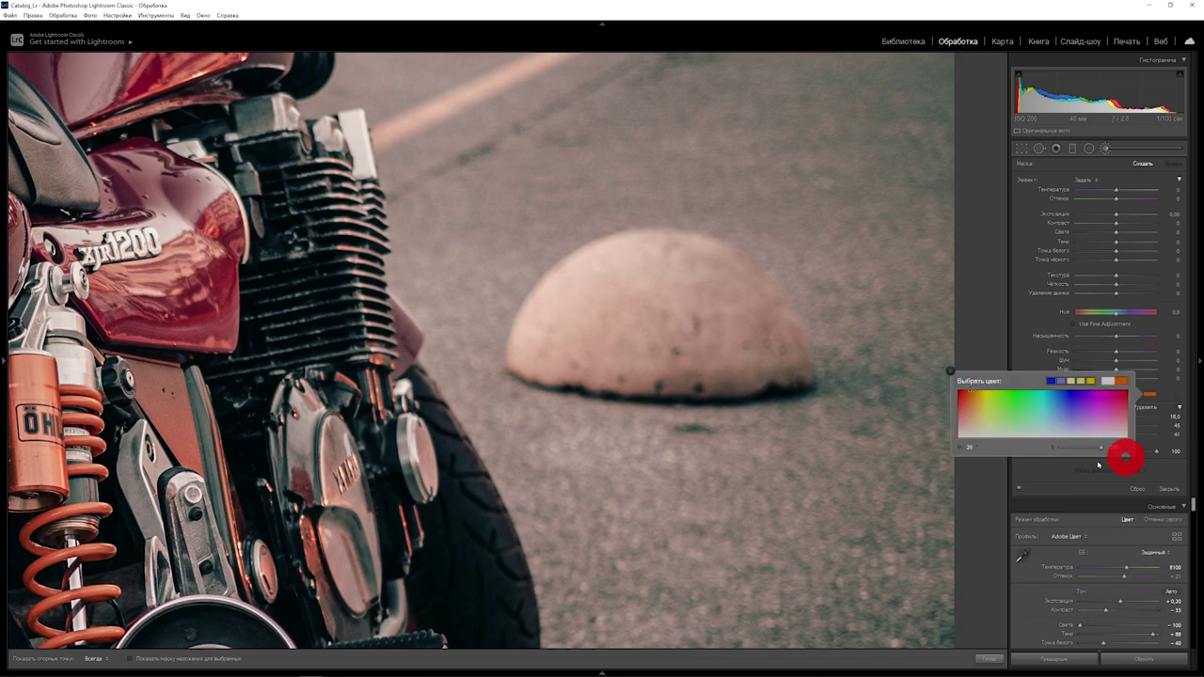
mouse_move(1126, 453)
left_mouse_down()
mouse_move(959, 449)
mouse_move(950, 368)
mouse_move(671, 314)
mouse_move(693, 317)
mouse_move(599, 261)
mouse_move(570, 320)
mouse_move(611, 357)
mouse_move(766, 327)
mouse_move(765, 303)
mouse_move(721, 272)
mouse_move(610, 272)
mouse_move(583, 319)
mouse_move(537, 344)
mouse_move(661, 374)
mouse_move(743, 333)
mouse_move(731, 286)
mouse_move(784, 341)
mouse_move(771, 365)
mouse_move(593, 361)
mouse_move(565, 340)
mouse_move(709, 260)
mouse_move(766, 310)
mouse_move(683, 354)
mouse_move(548, 358)
mouse_move(623, 343)
left_mouse_up()
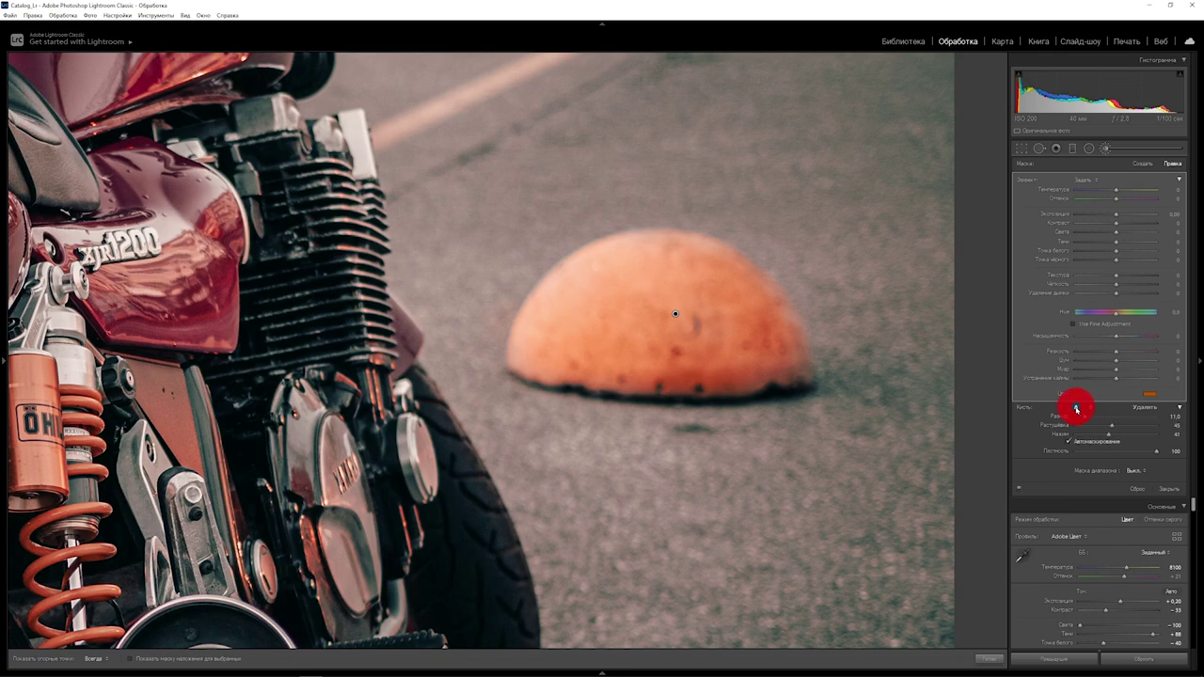
Step: Enlarge the brush slightly, set Feather 40 and Flow 78, and paint more orange over the bollard
left_click_drag(1066, 419, 1140, 425)
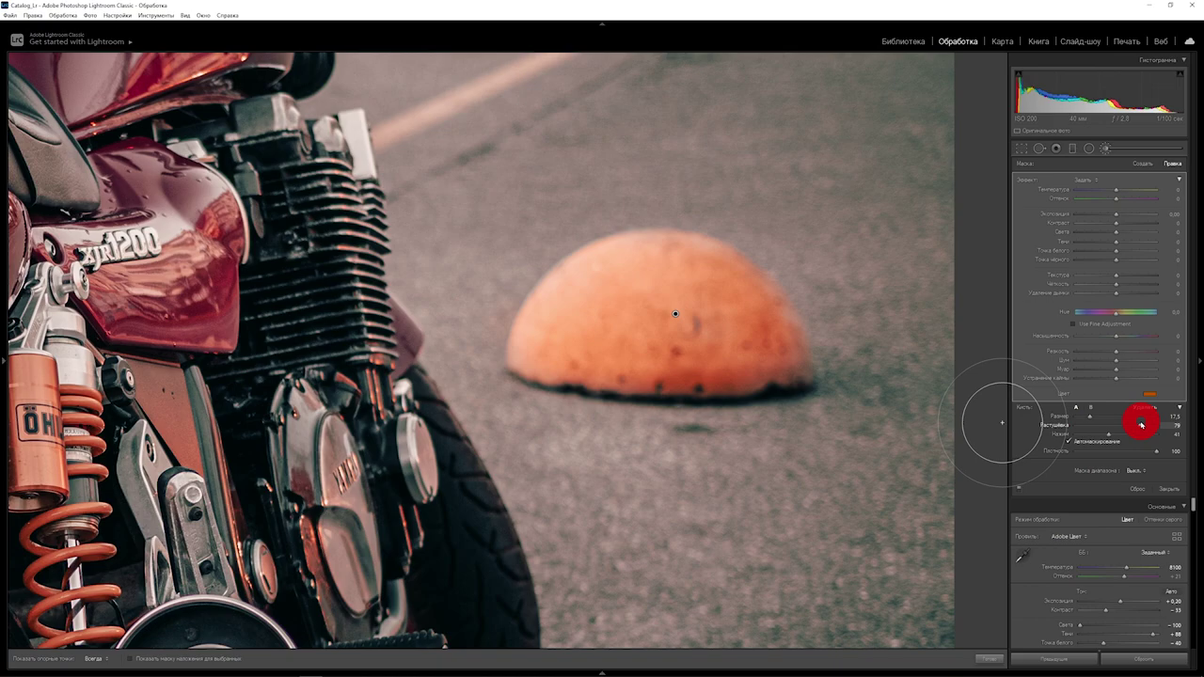
left_click_drag(1141, 425, 1106, 430)
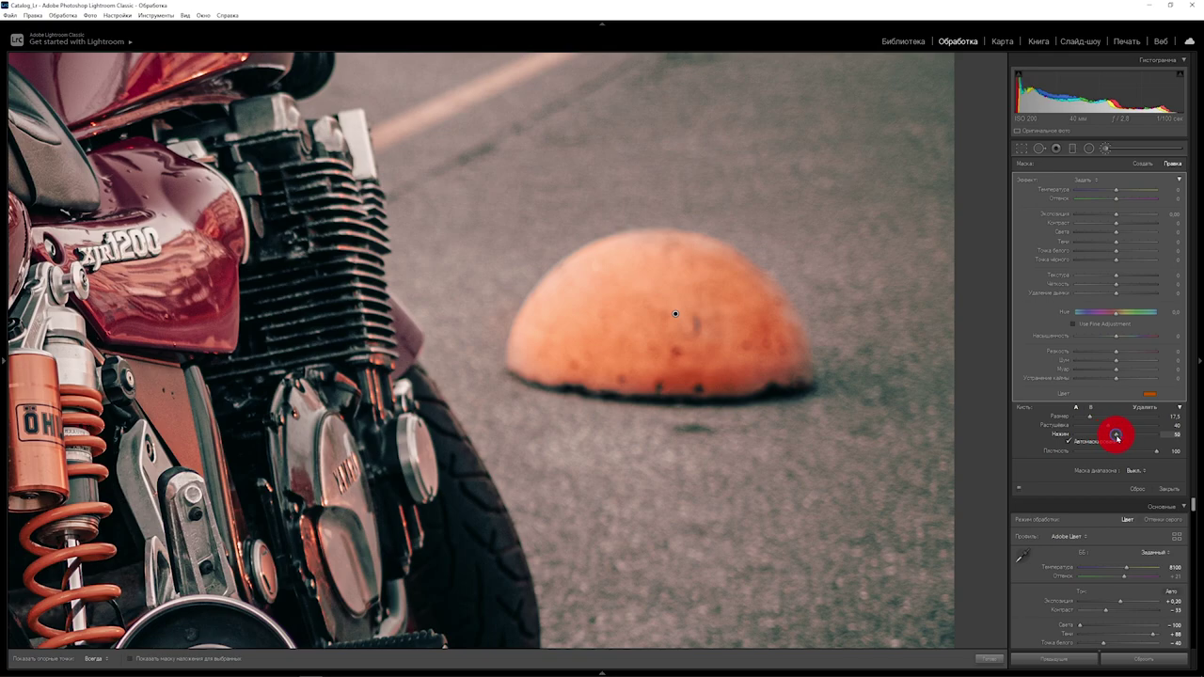
left_click_drag(1108, 436, 1139, 438)
left_click_drag(596, 304, 858, 439)
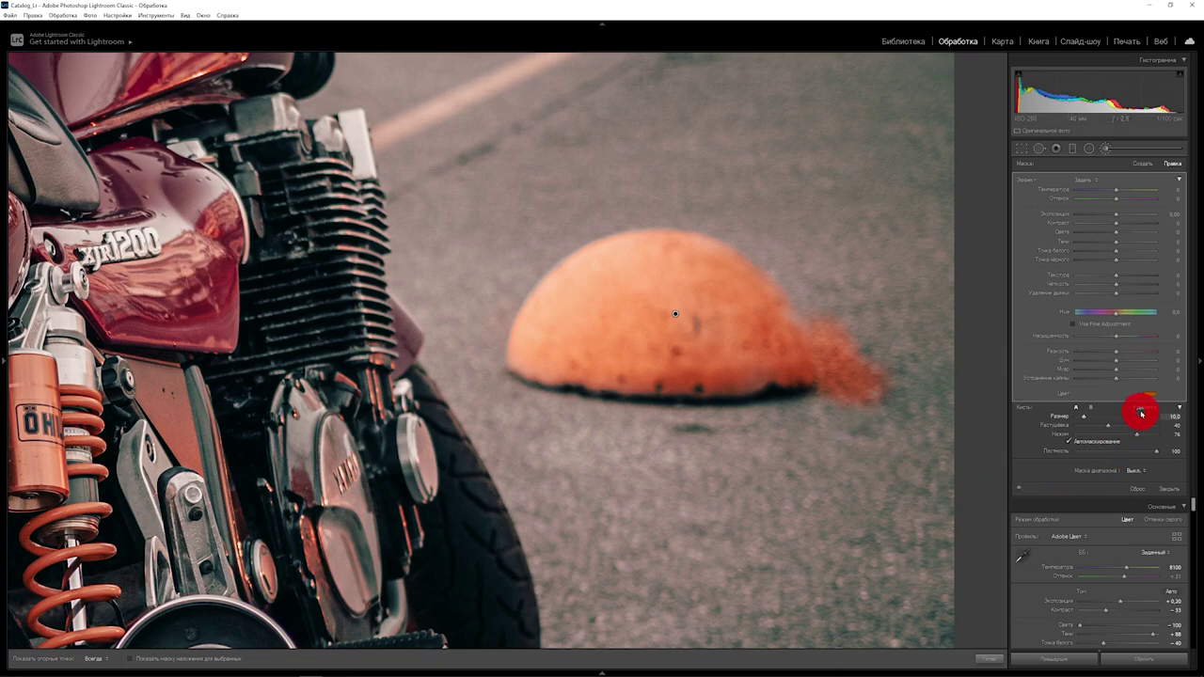
Step: Erase the orange spill right of the bollard with a size-10 eraser brush
left_click(1143, 408)
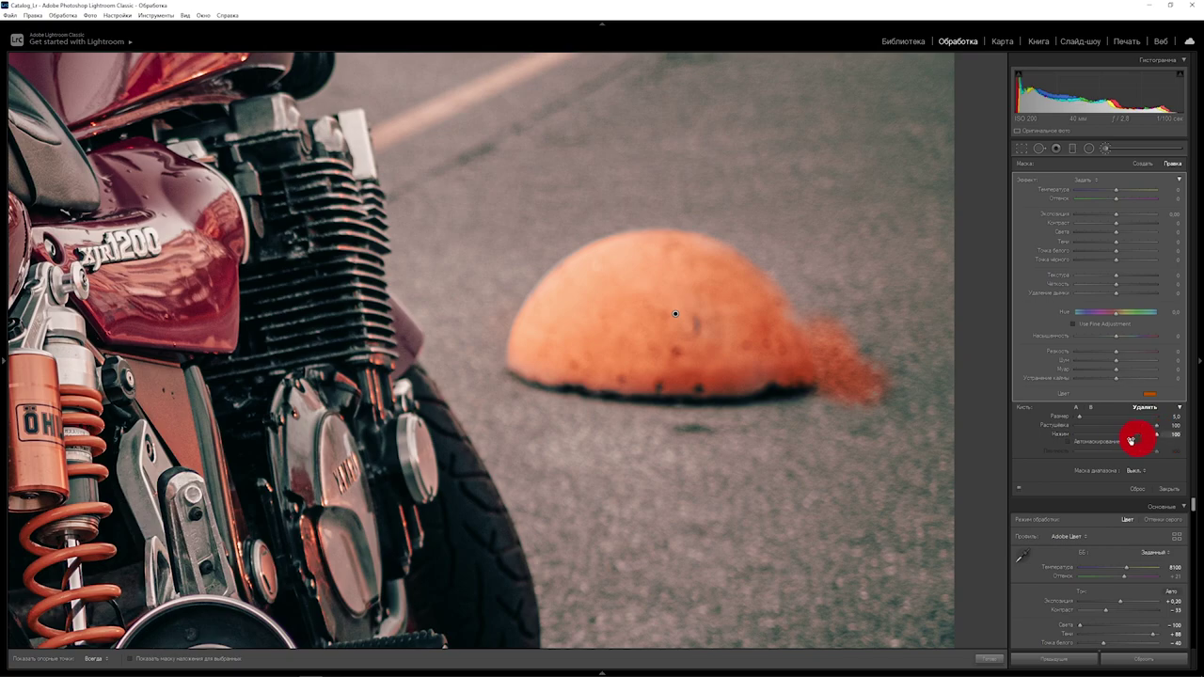
left_click(875, 392)
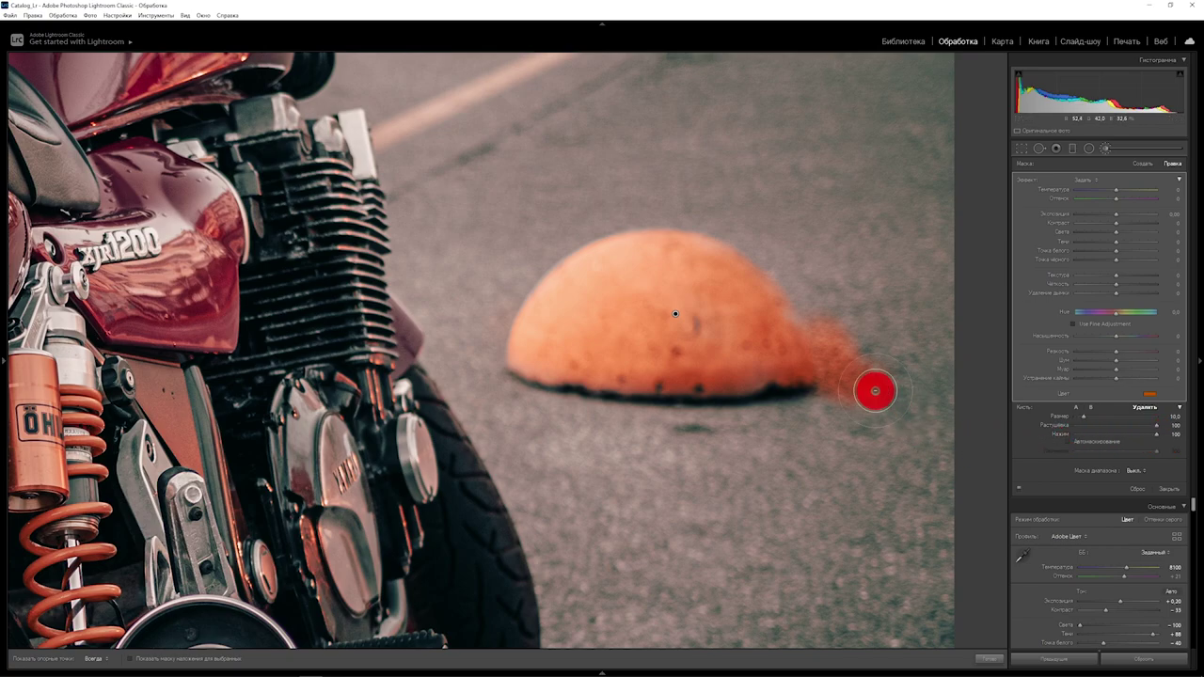
scroll(875, 391, "down", 3)
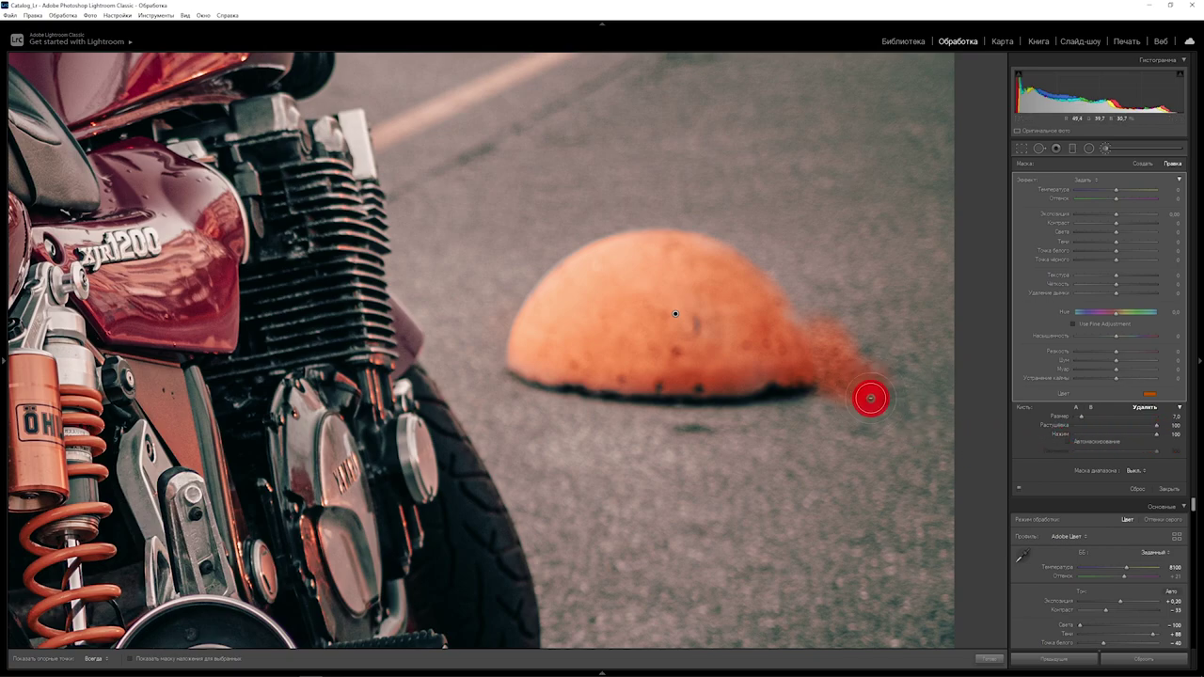
mouse_move(870, 398)
left_mouse_down()
mouse_move(874, 368)
mouse_move(857, 408)
mouse_move(841, 400)
mouse_move(841, 339)
mouse_move(825, 309)
mouse_move(830, 398)
mouse_move(819, 307)
mouse_move(838, 348)
mouse_move(836, 336)
left_mouse_up()
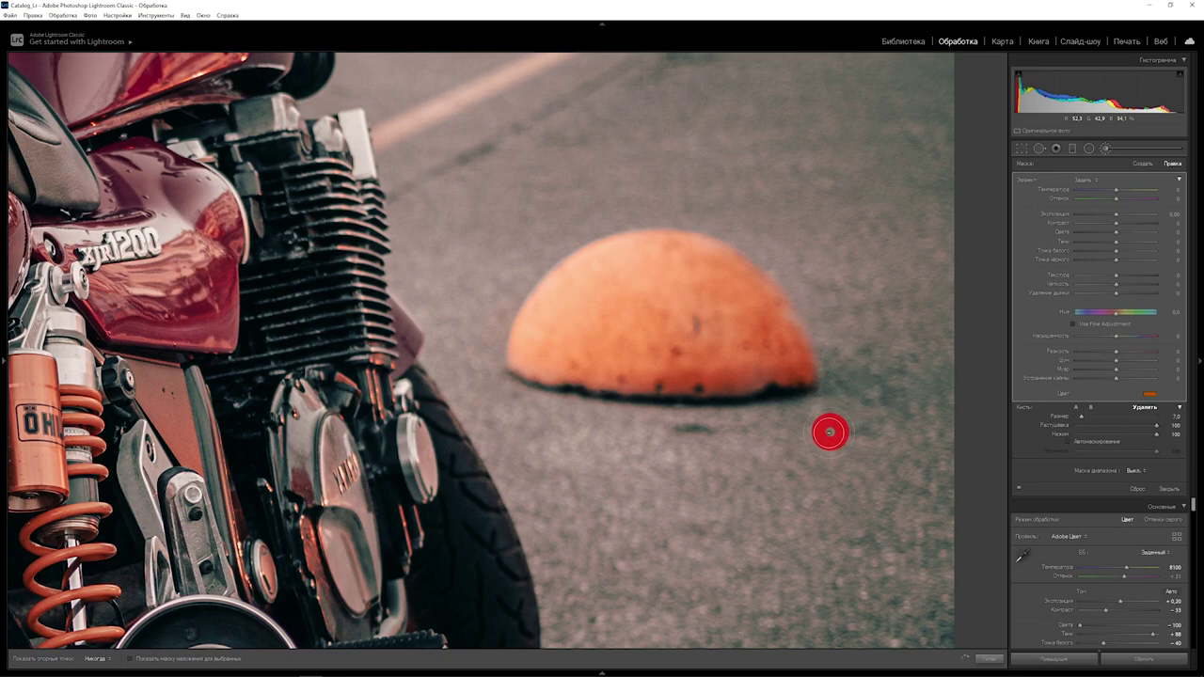
Step: Deselect the bollard mask, exit the Adjustment Brush, and fit the whole motorcycle photo in view
key("h")
key("Return")
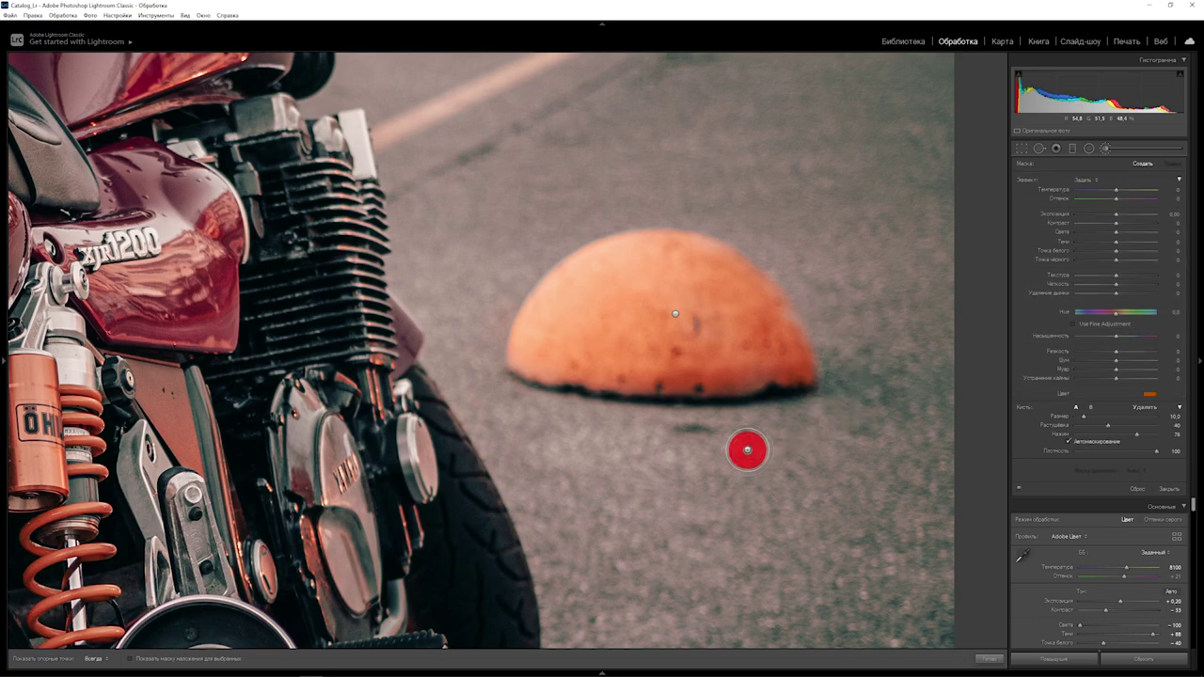
key("k")
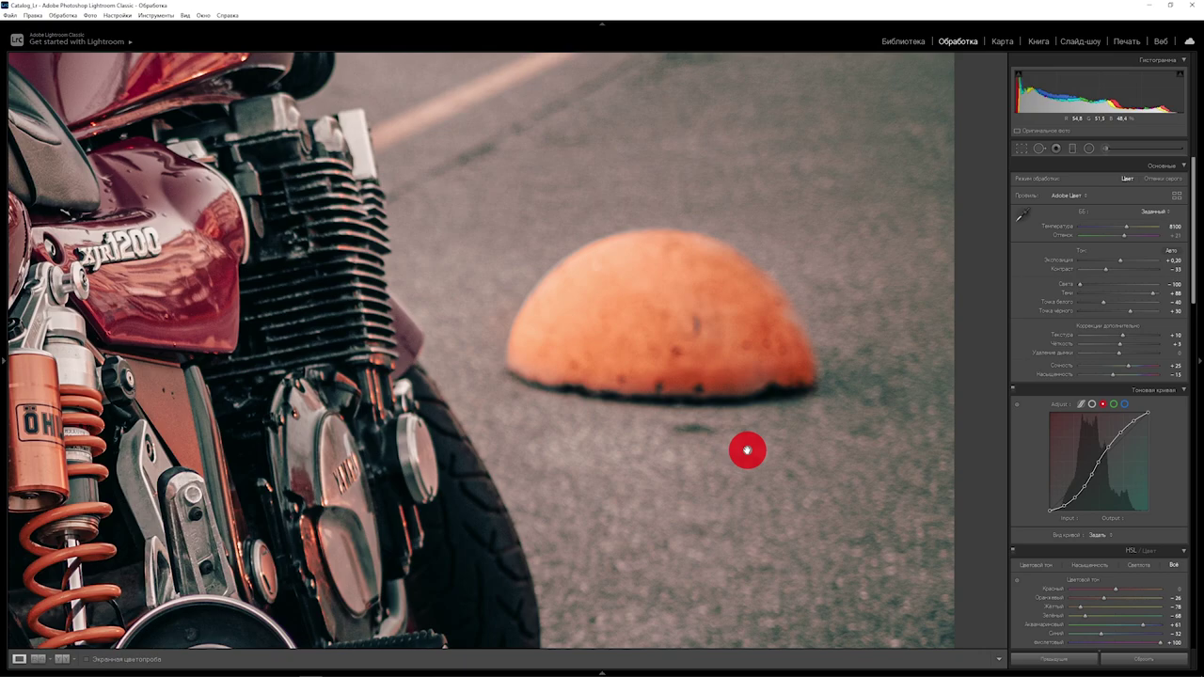
left_click(740, 434)
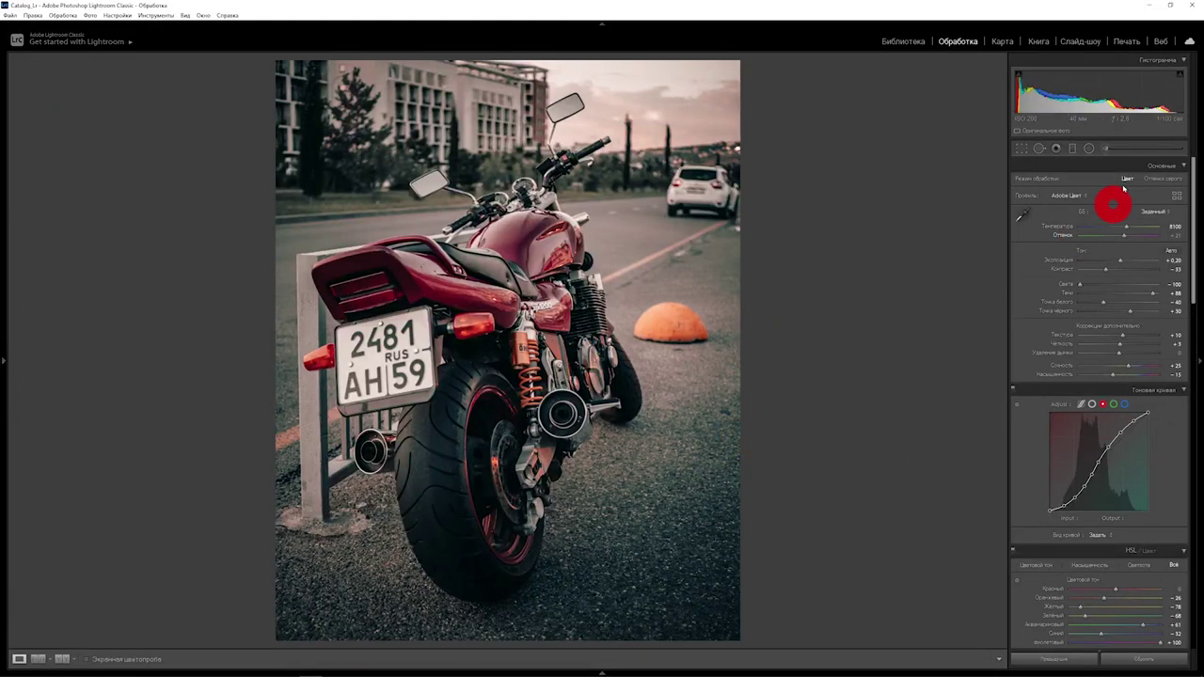
Step: Toggle the orange bollard adjustment off and back on to compare, then exit the brush
left_click(1106, 147)
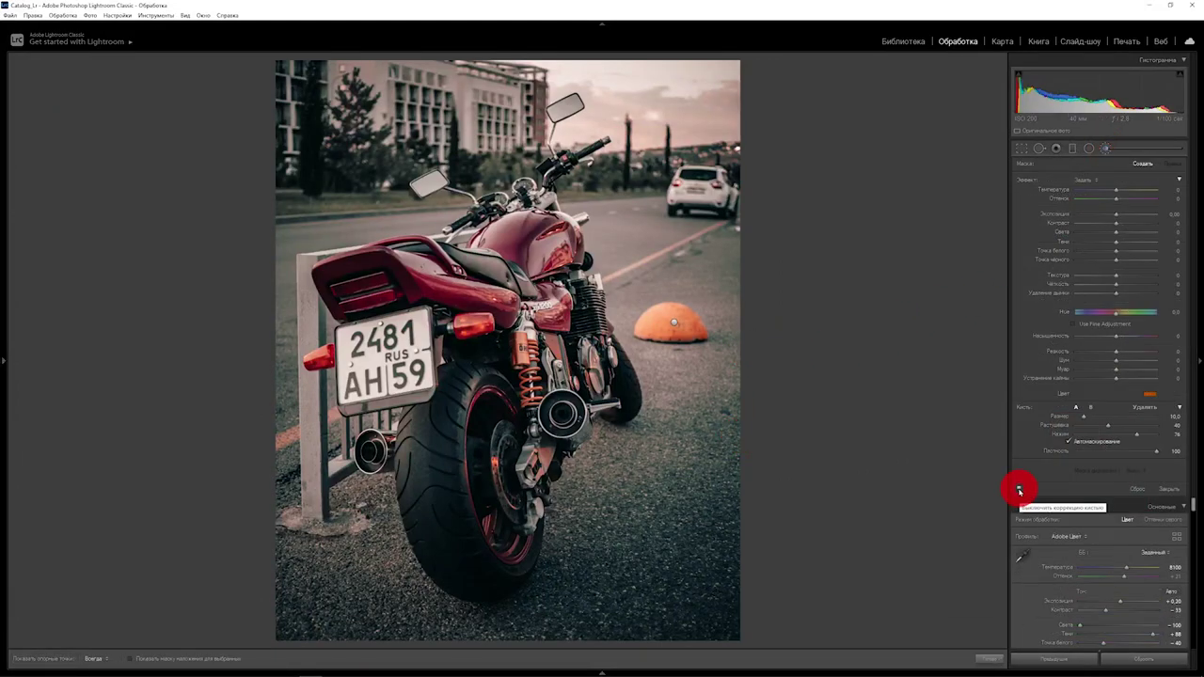
left_click(1019, 490)
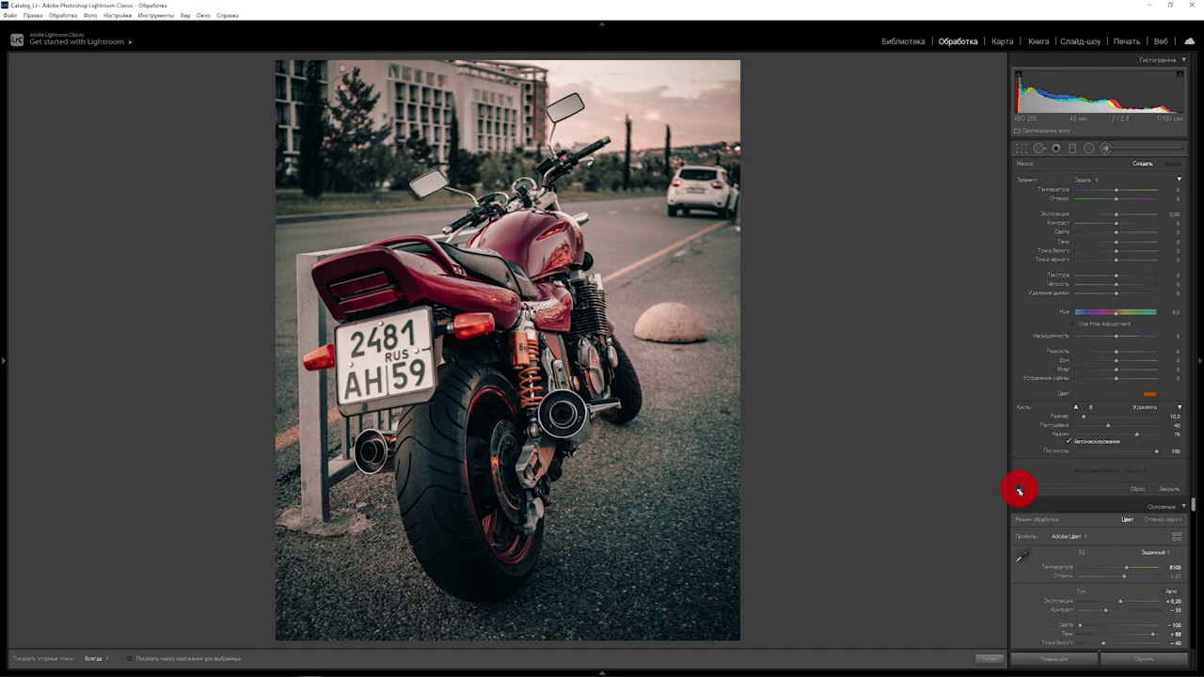
left_click(1019, 490)
key("k")
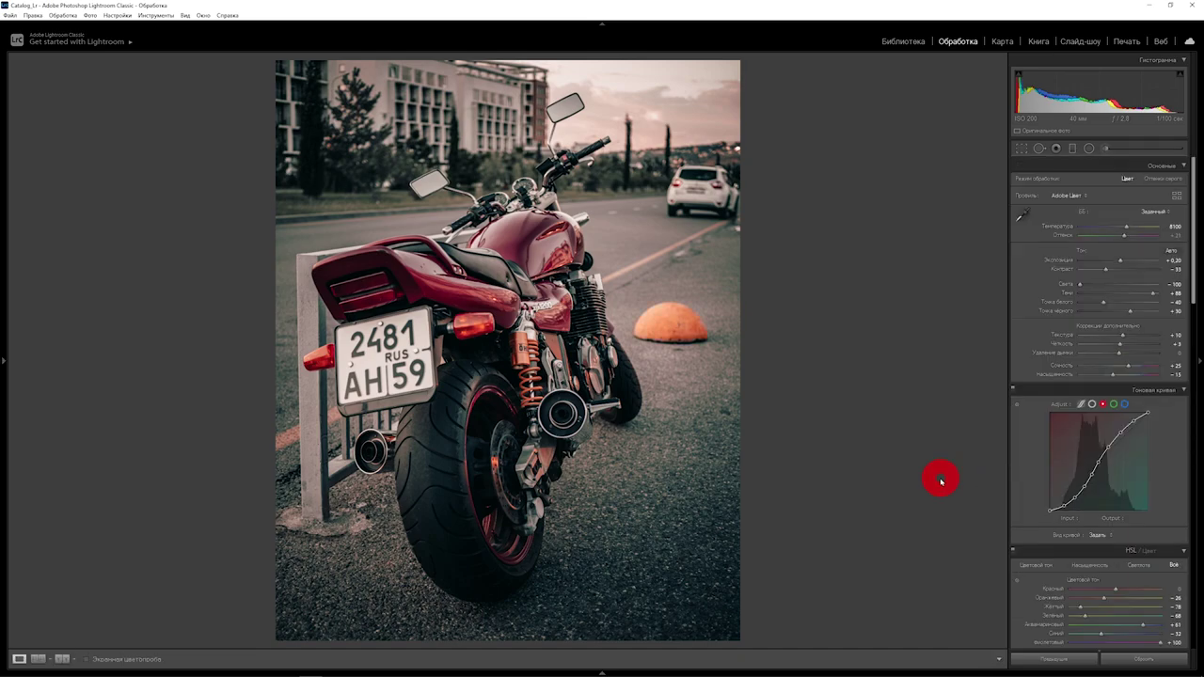